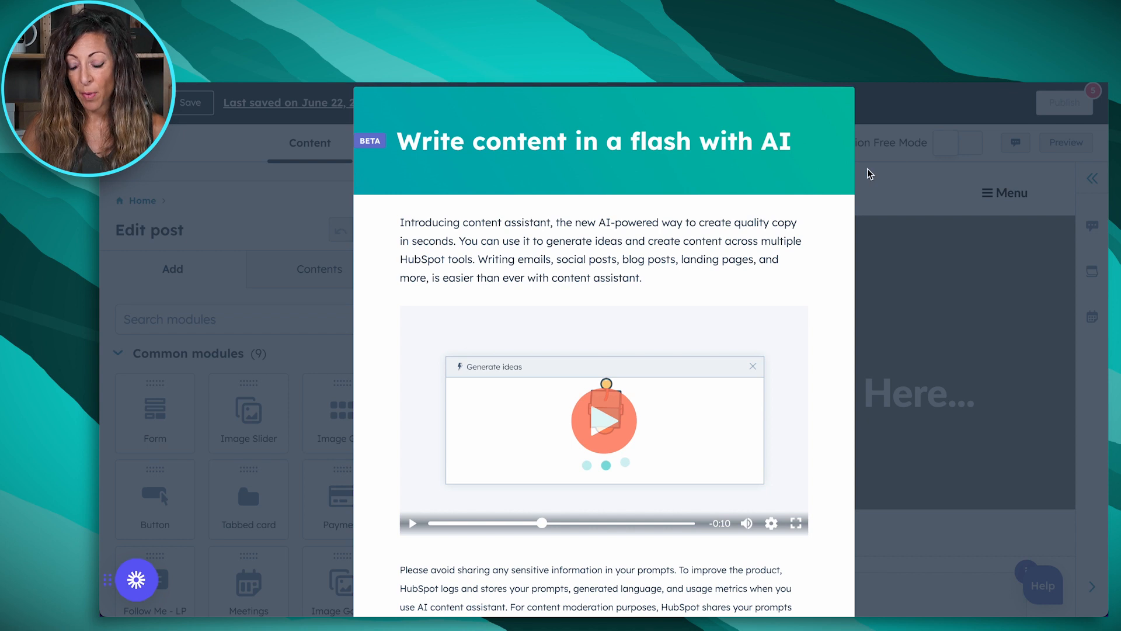
# Dismiss the content assistant introduction and open the Generate ideas prompt in the empty blog post body
pyautogui.scroll(-4, 680, 447)
pyautogui.click(776, 583)
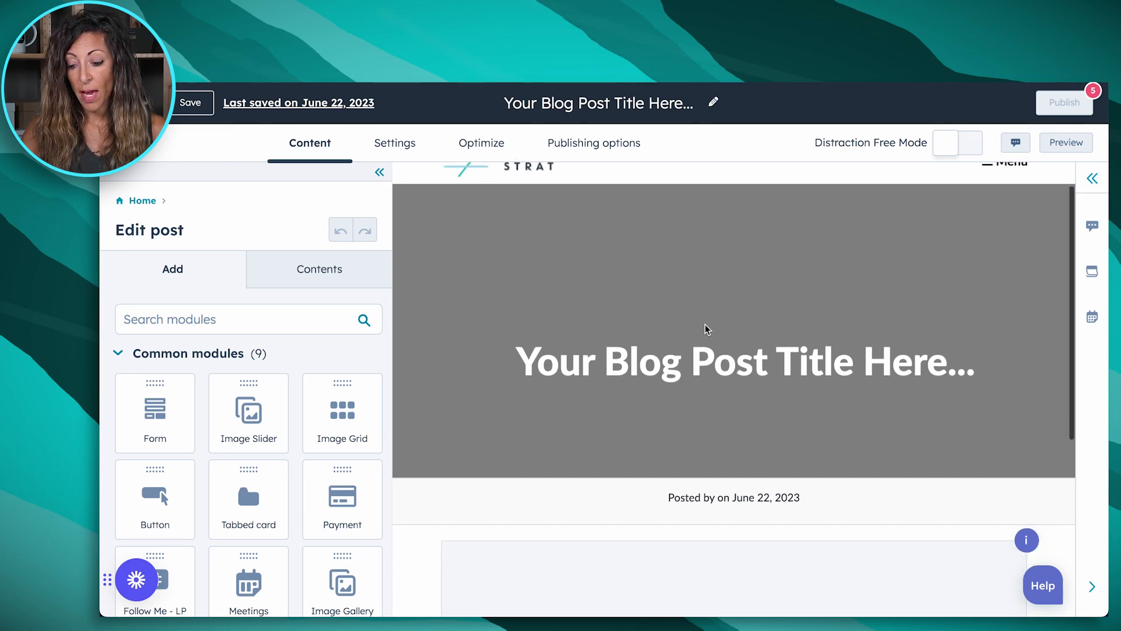
pyautogui.scroll(-2, 706, 328)
pyautogui.scroll(-3, 706, 327)
pyautogui.click(711, 344)
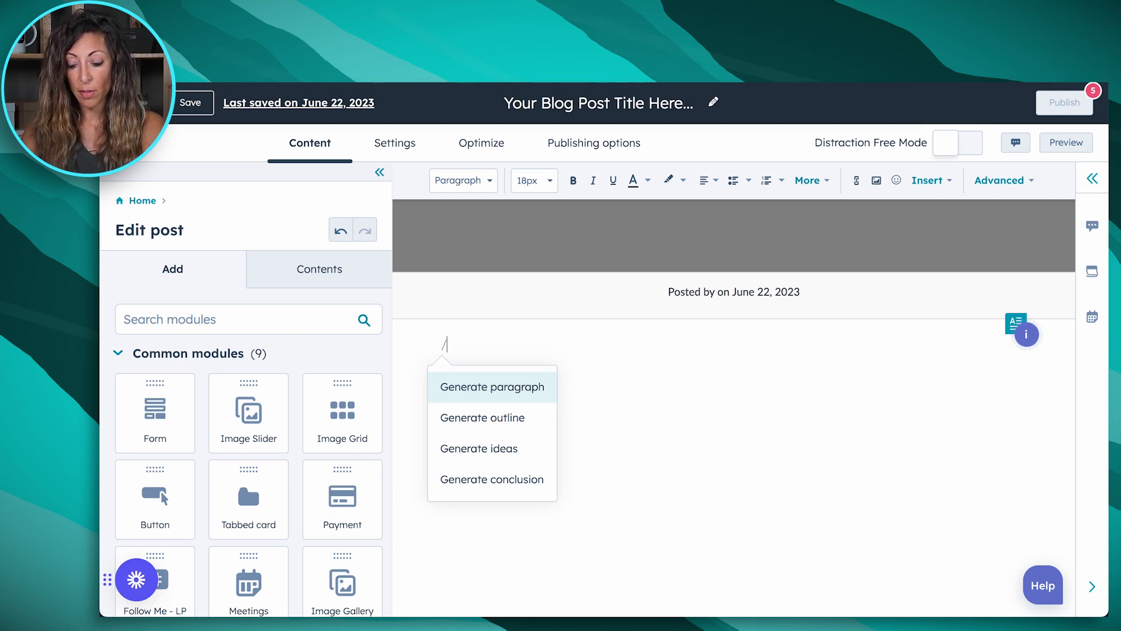
pyautogui.click(480, 448)
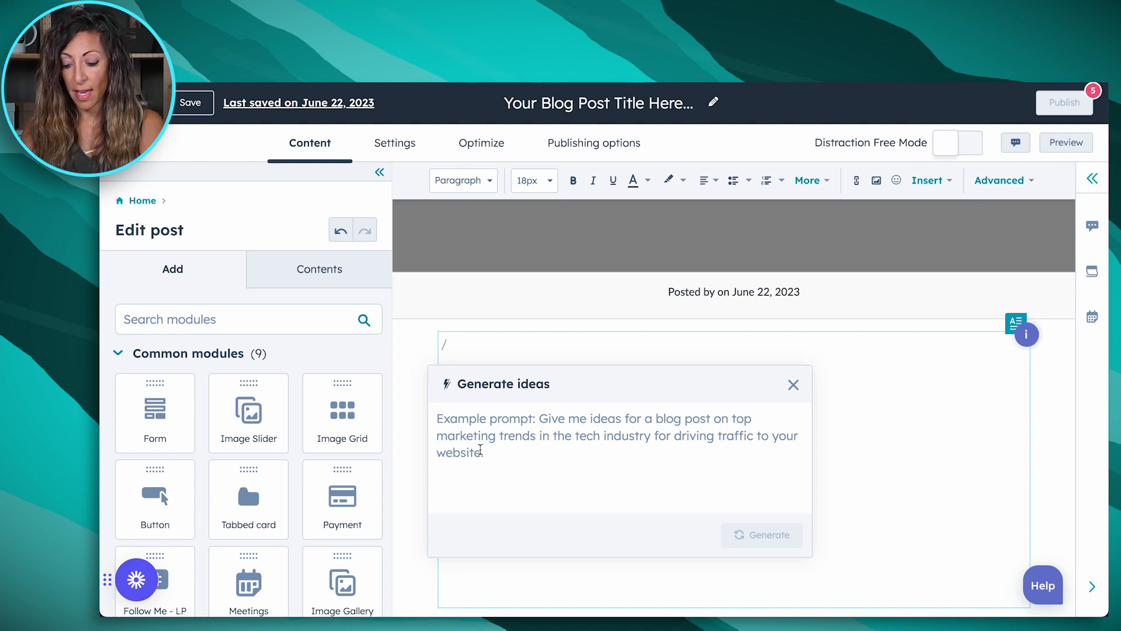
# Generate ideas with the prompt "Give me ideas for a blog post about how to market your business using webinars"
pyautogui.write('Give me ideas')
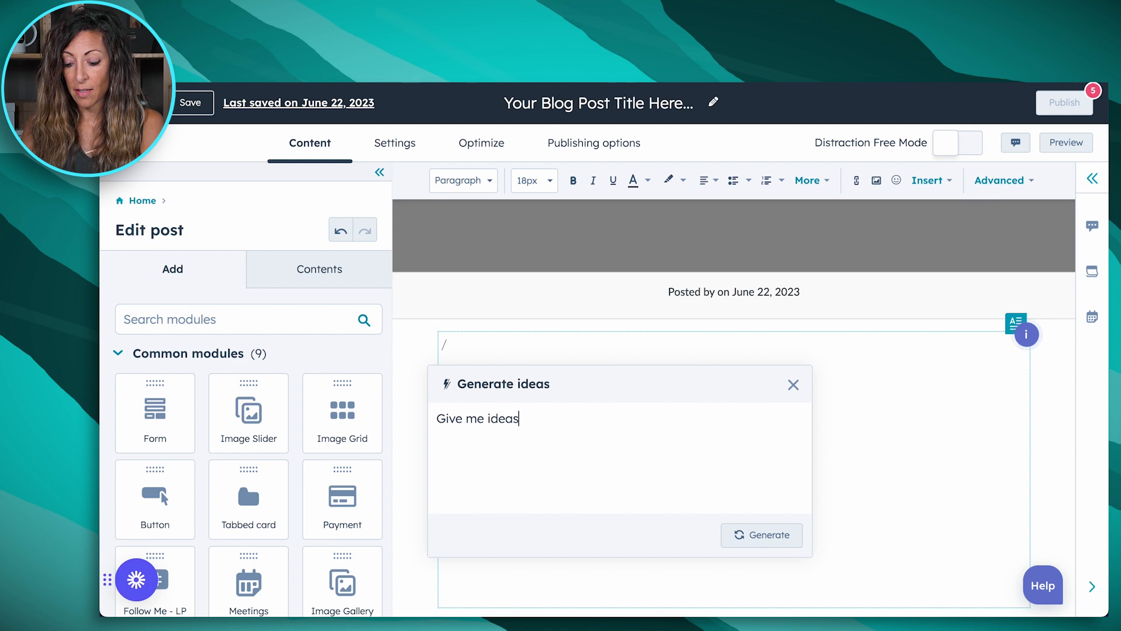
pyautogui.write(' for a blog post abou')
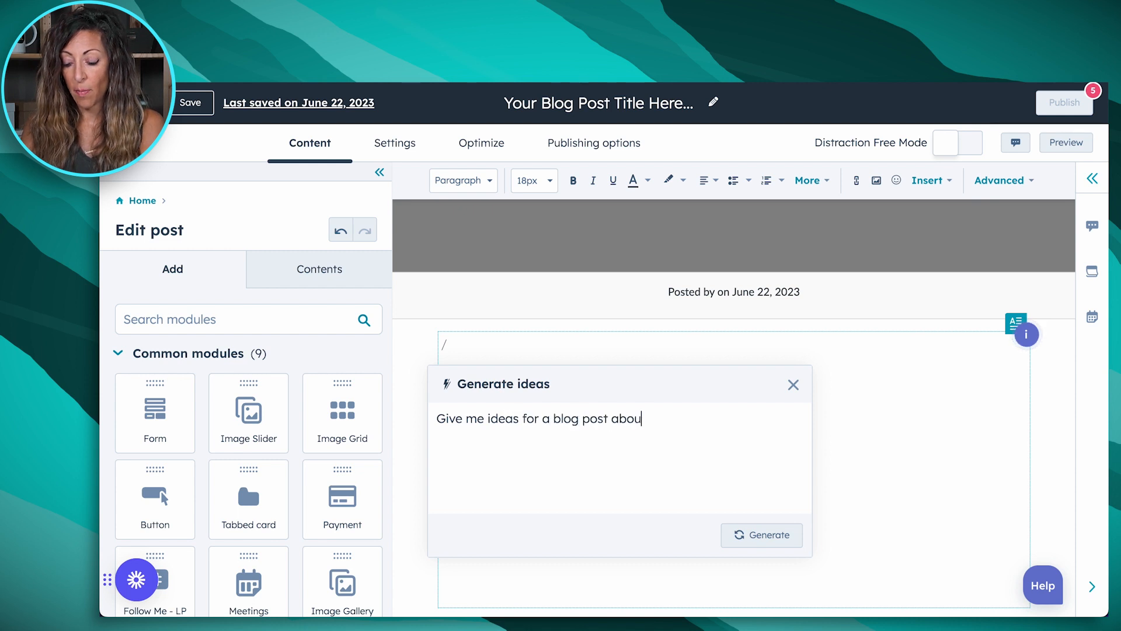
pyautogui.write('t how to market your busin')
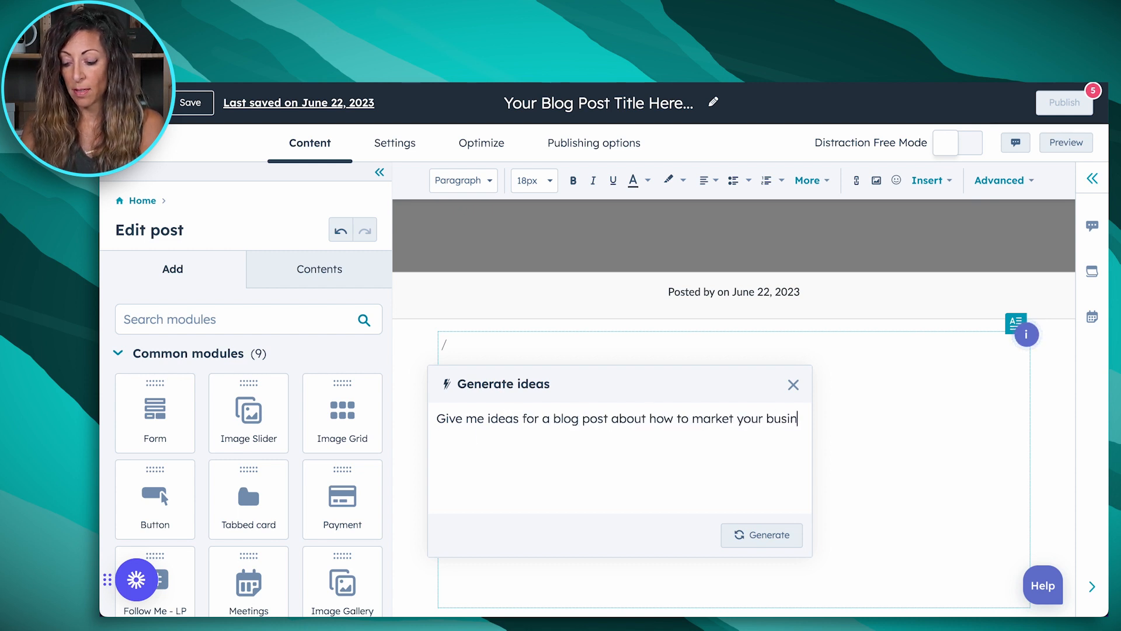
pyautogui.write('ess using webina')
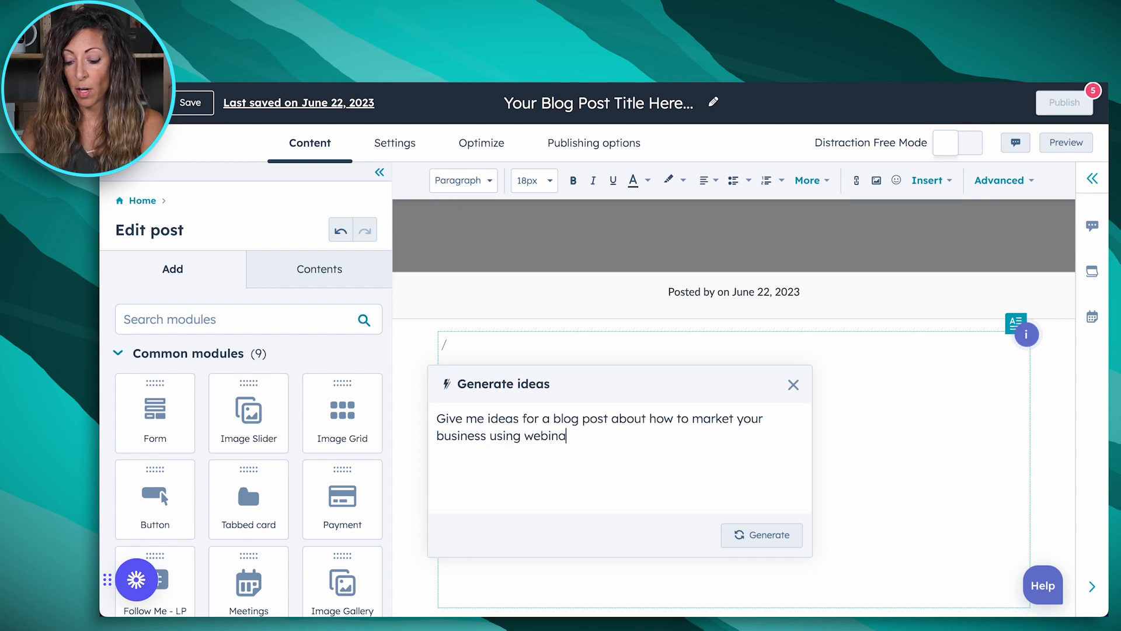
pyautogui.click(758, 535)
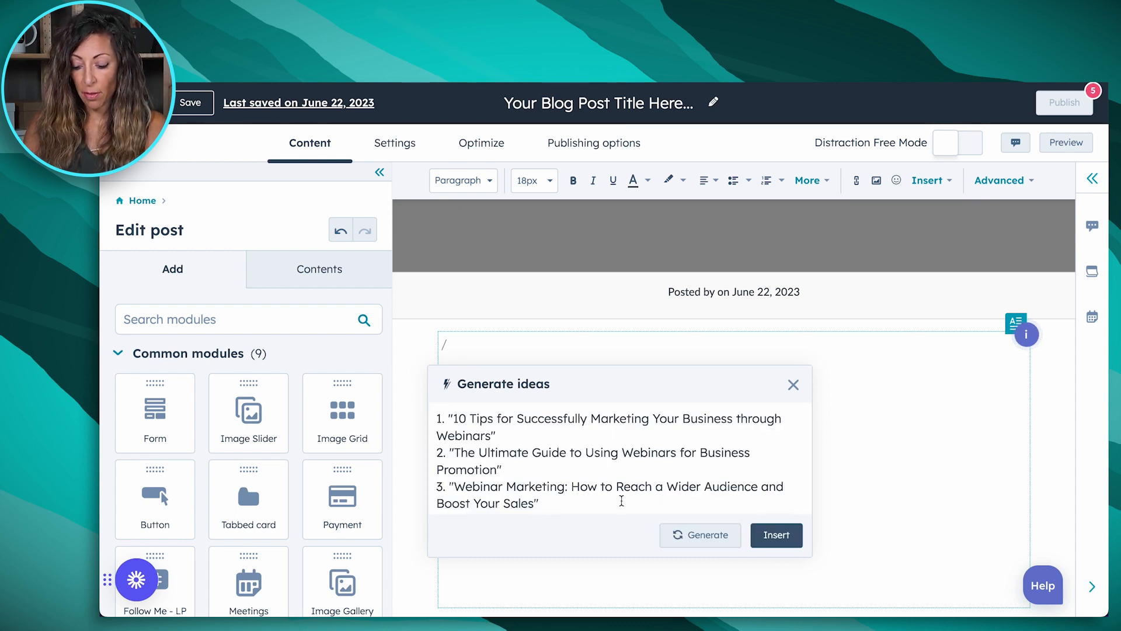
# Review the generated list of blog post ideas and insert it into the post body
pyautogui.scroll(-3, 622, 500)
pyautogui.moveTo(641, 500); pyautogui.dragTo(432, 405)
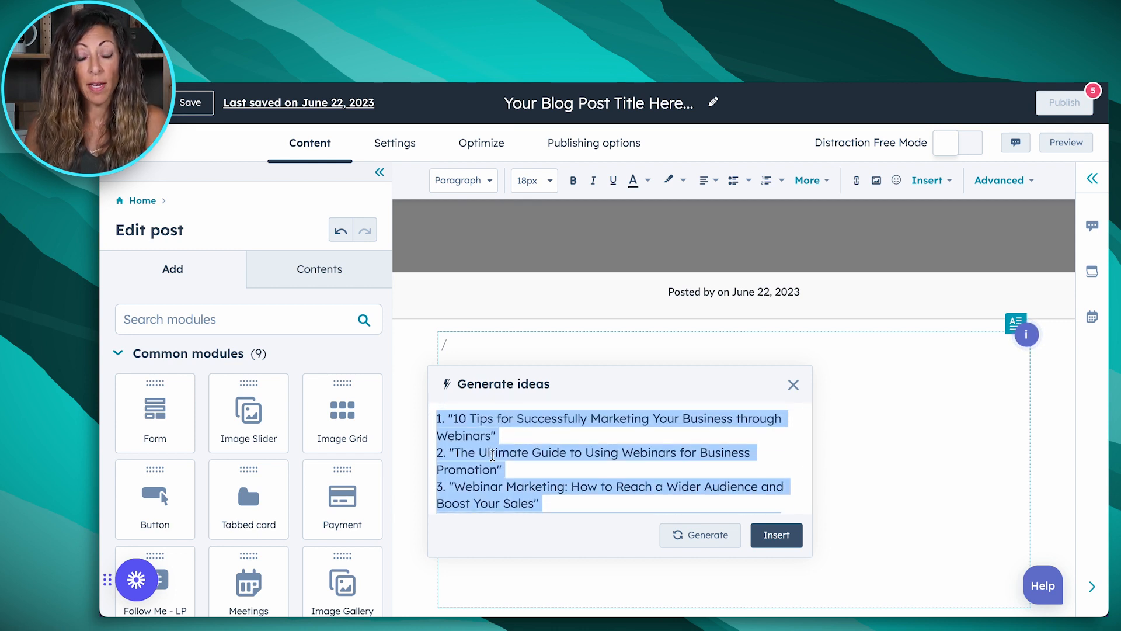
pyautogui.scroll(-2, 529, 478)
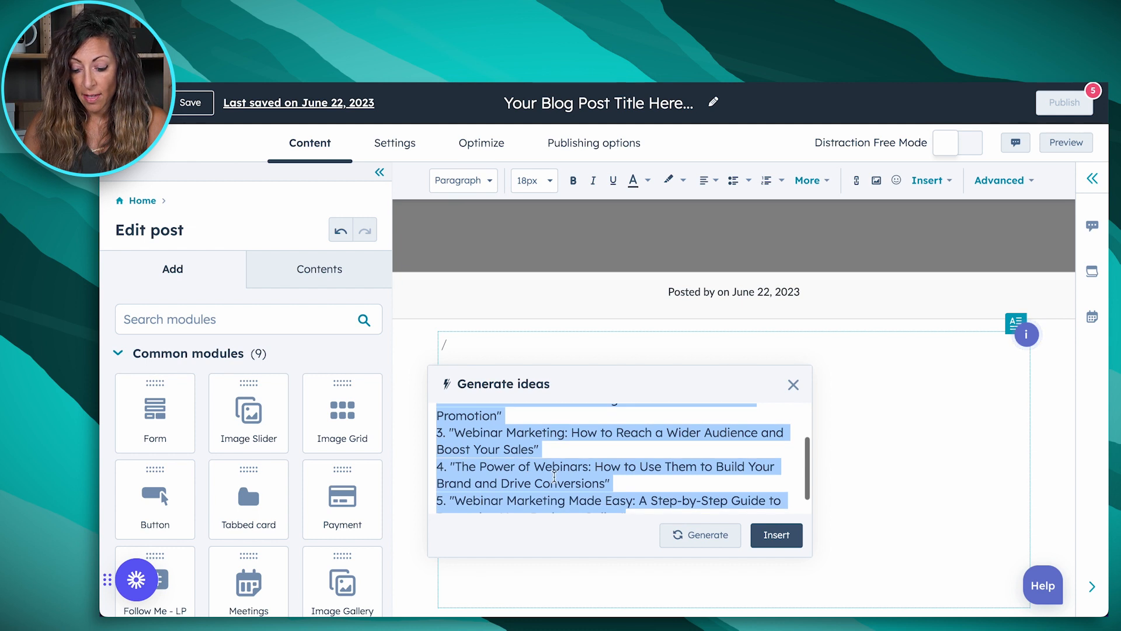
pyautogui.click(553, 477)
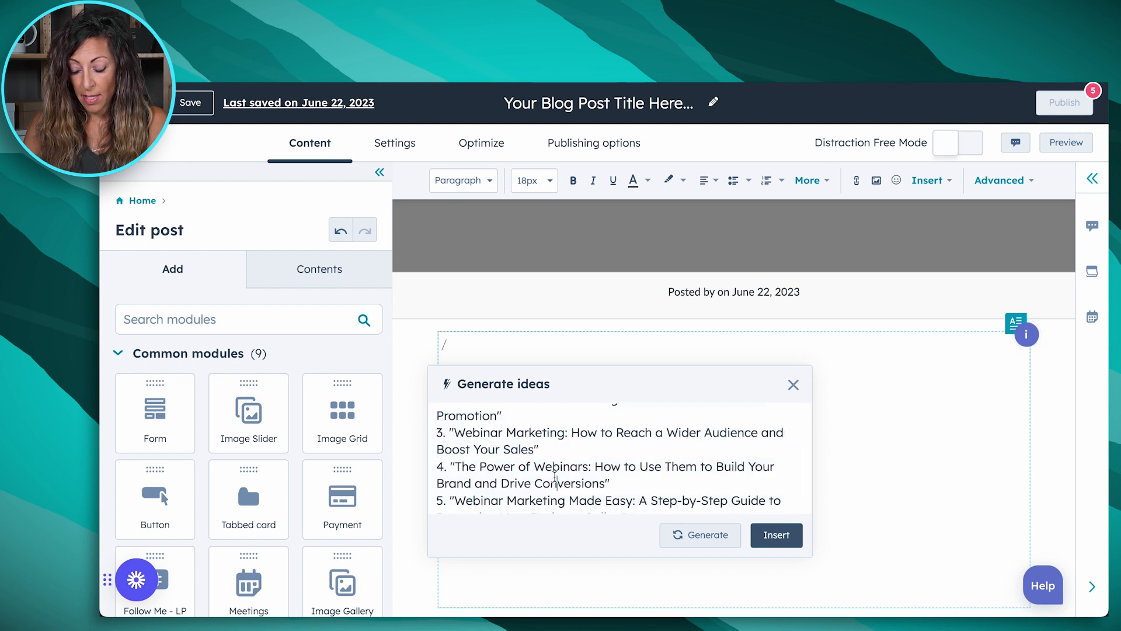
pyautogui.click(776, 534)
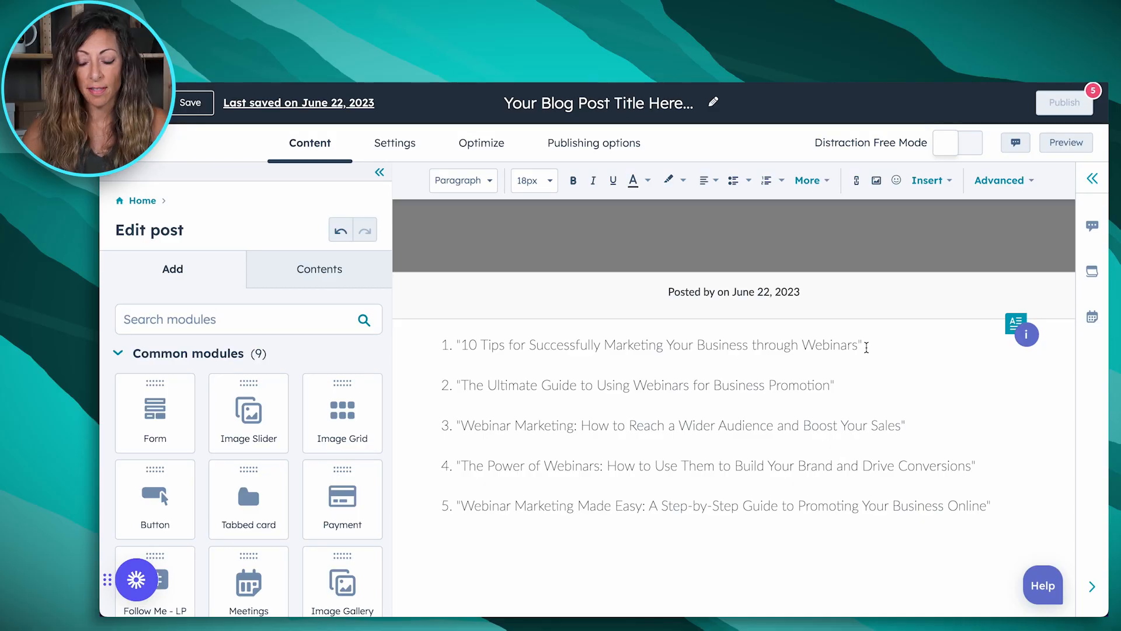
# Copy the first idea, "10 Tips for Successfully Marketing Your Business through Webinars", and clear the whole list from the post body
pyautogui.moveTo(872, 344); pyautogui.dragTo(463, 345)
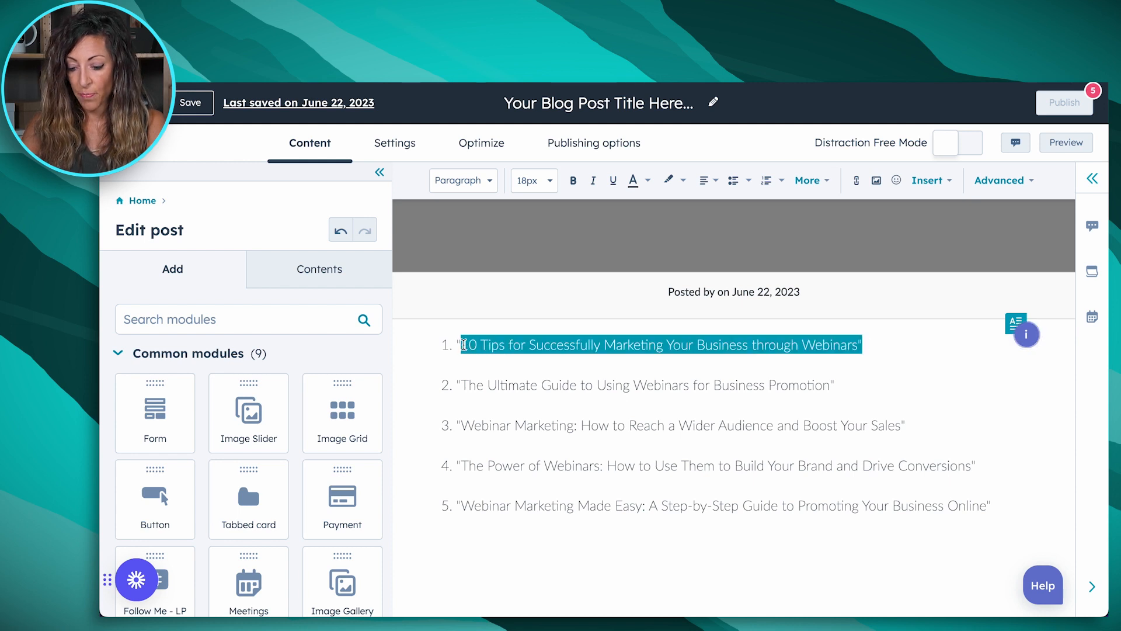
pyautogui.click(882, 345)
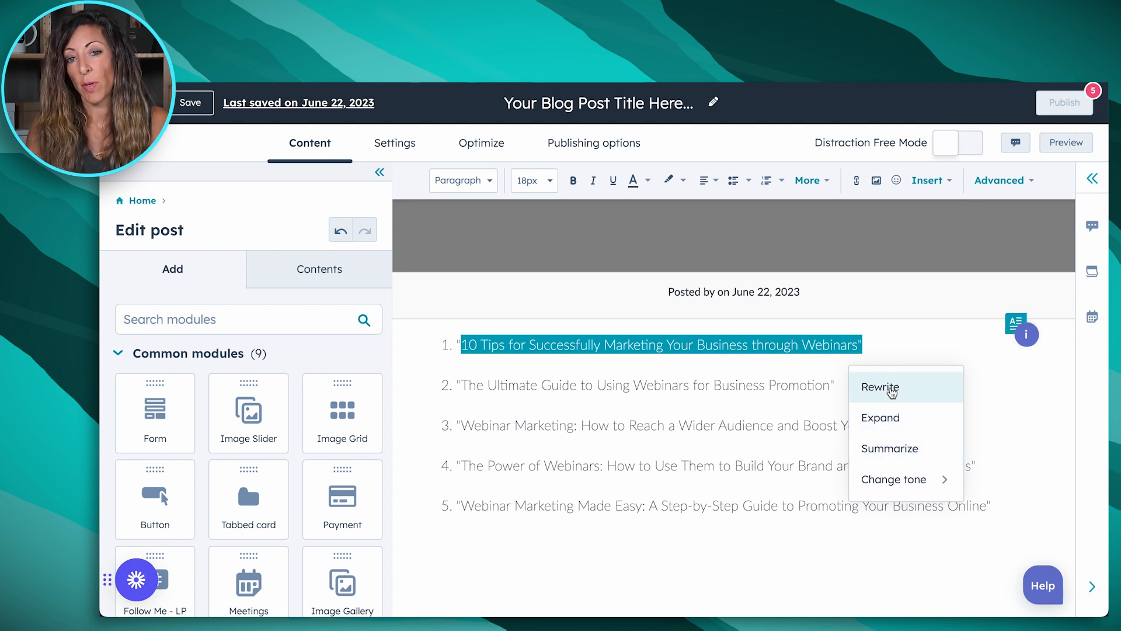
pyautogui.tripleClick(707, 346)
pyautogui.hotkey('ctrl', 'c')
pyautogui.press('BackSpace')
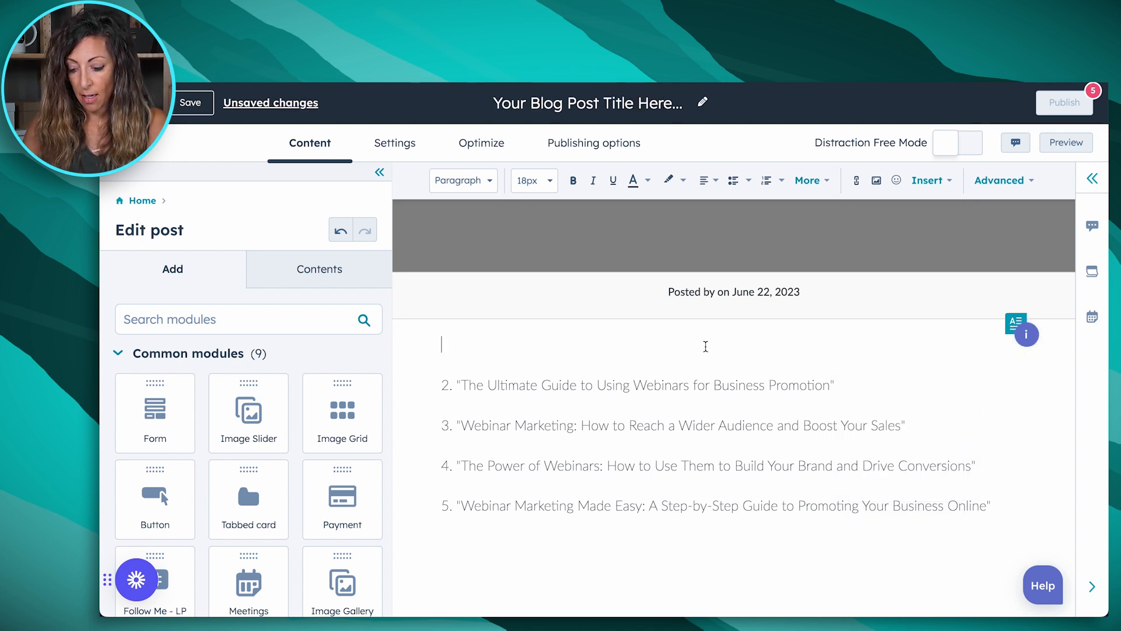
pyautogui.tripleClick(806, 432)
pyautogui.hotkey('ctrl', 'a')
pyautogui.press('BackSpace')
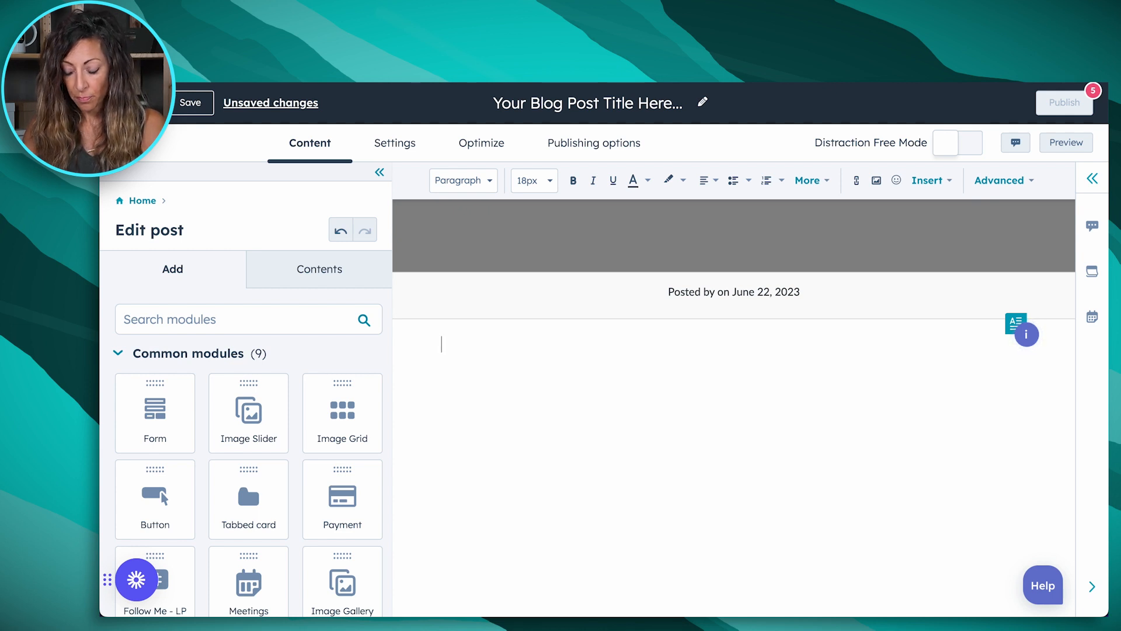
# Start a Generate outline prompt in the post body with "Write an seo-friendly outline of a blog post covering the topic"
pyautogui.write('/')
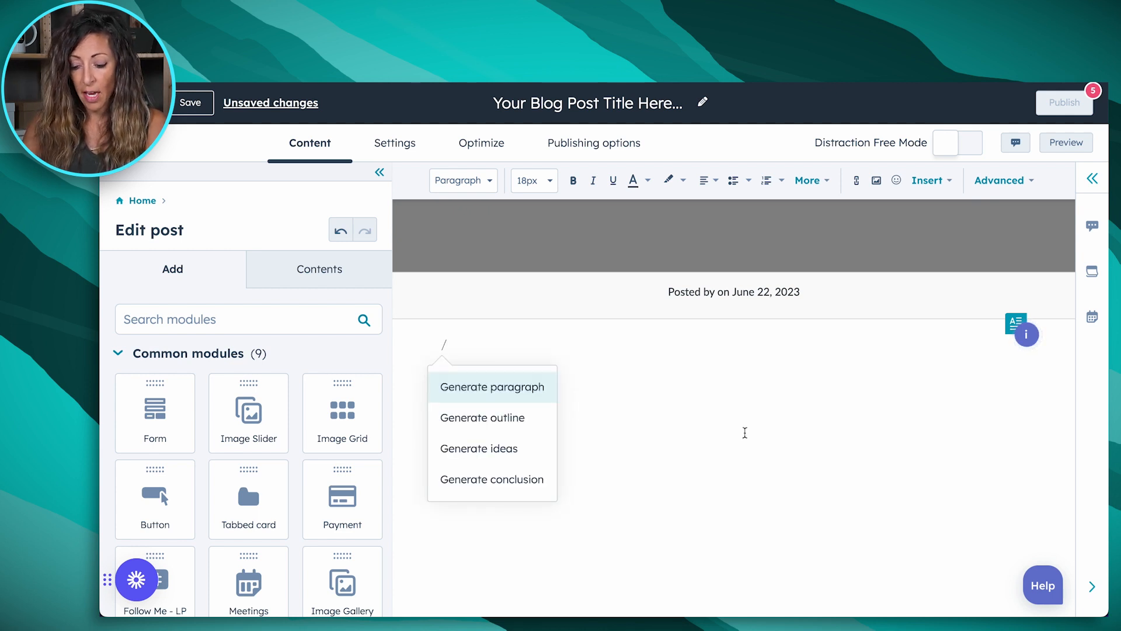
pyautogui.click(543, 420)
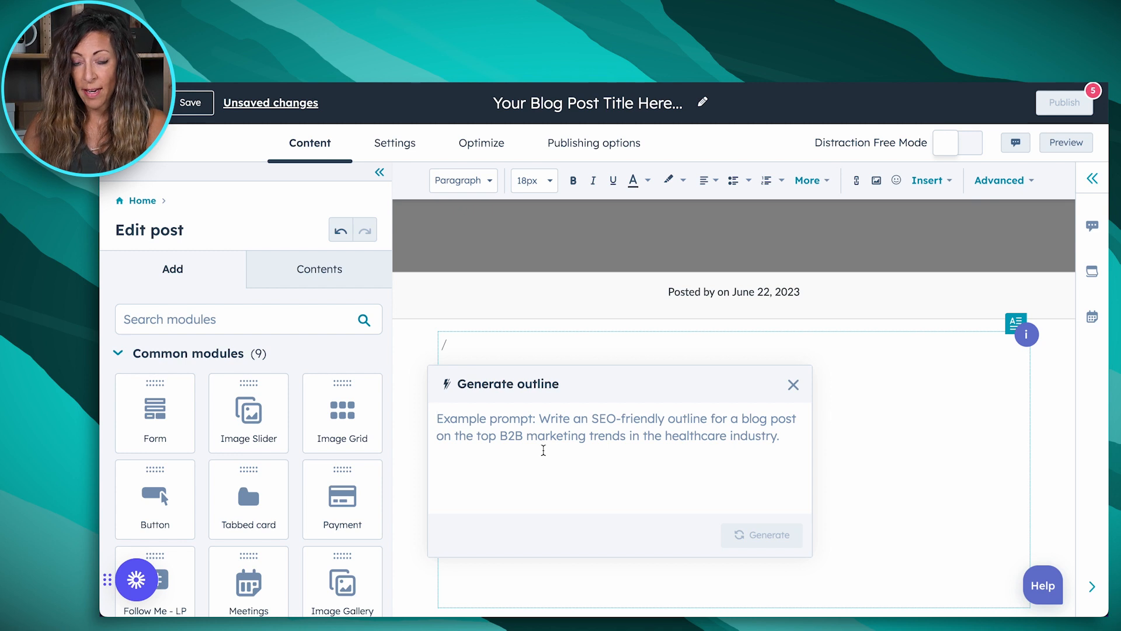
pyautogui.write('Write')
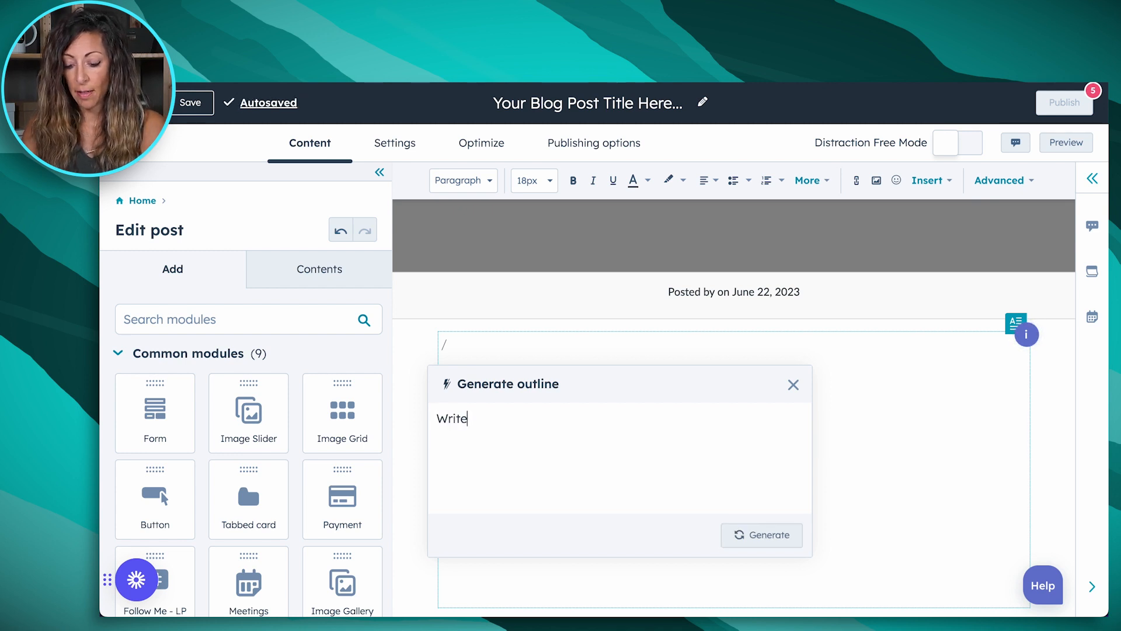
pyautogui.write(' an seo-firen')
pyautogui.press('BackSpace')
pyautogui.press('BackSpace')
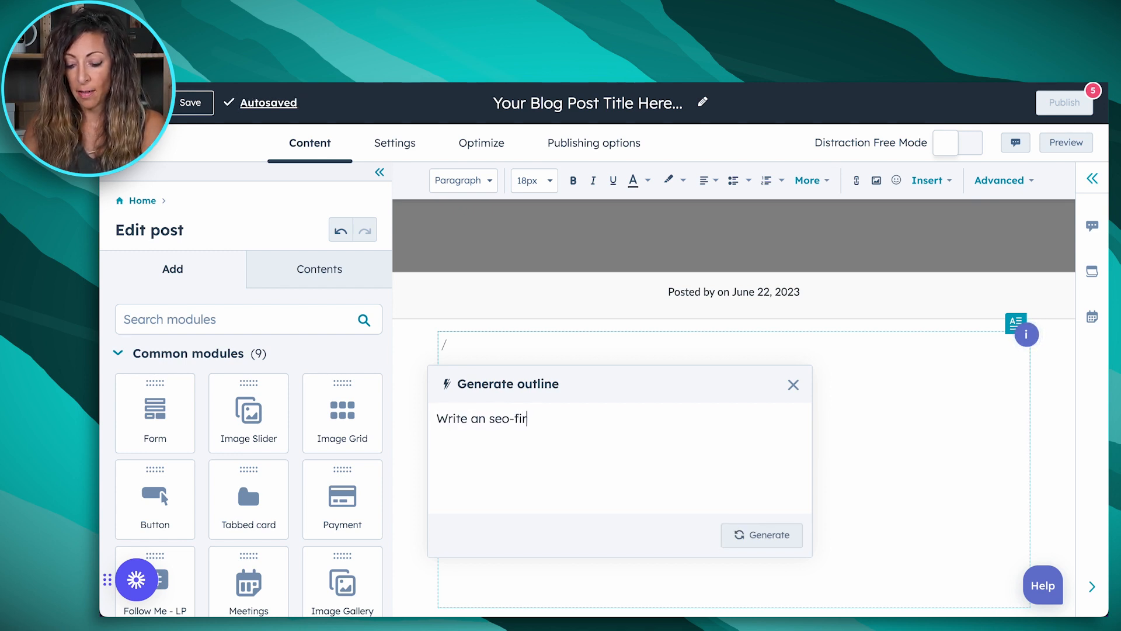
pyautogui.press('BackSpace')
pyautogui.write('riendly outline of a blog post')
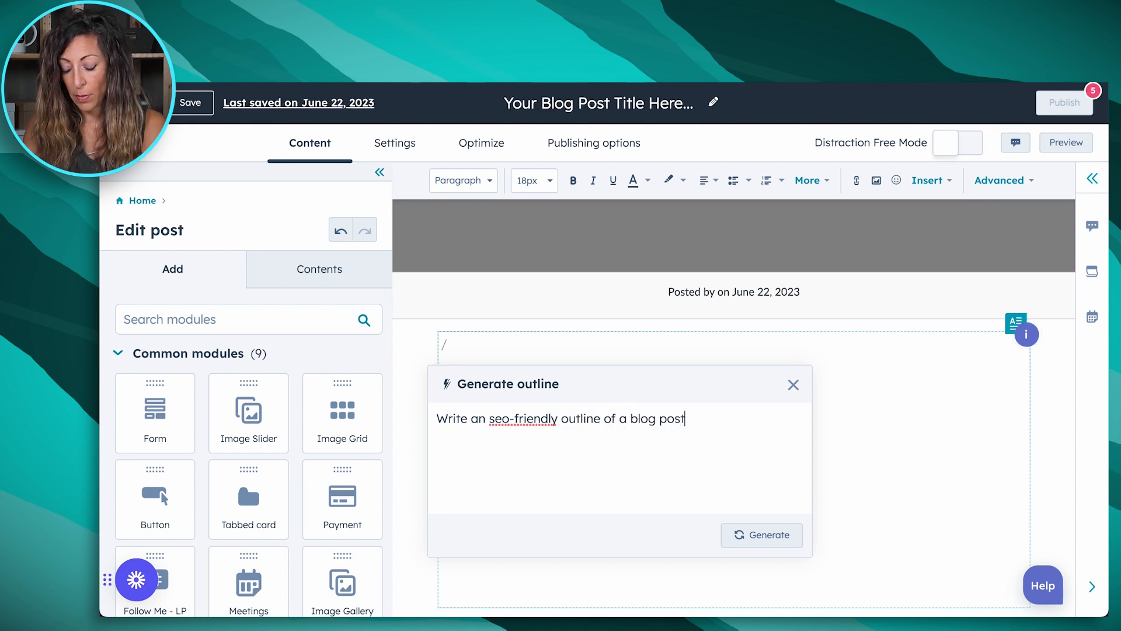
pyautogui.write(' coverin')
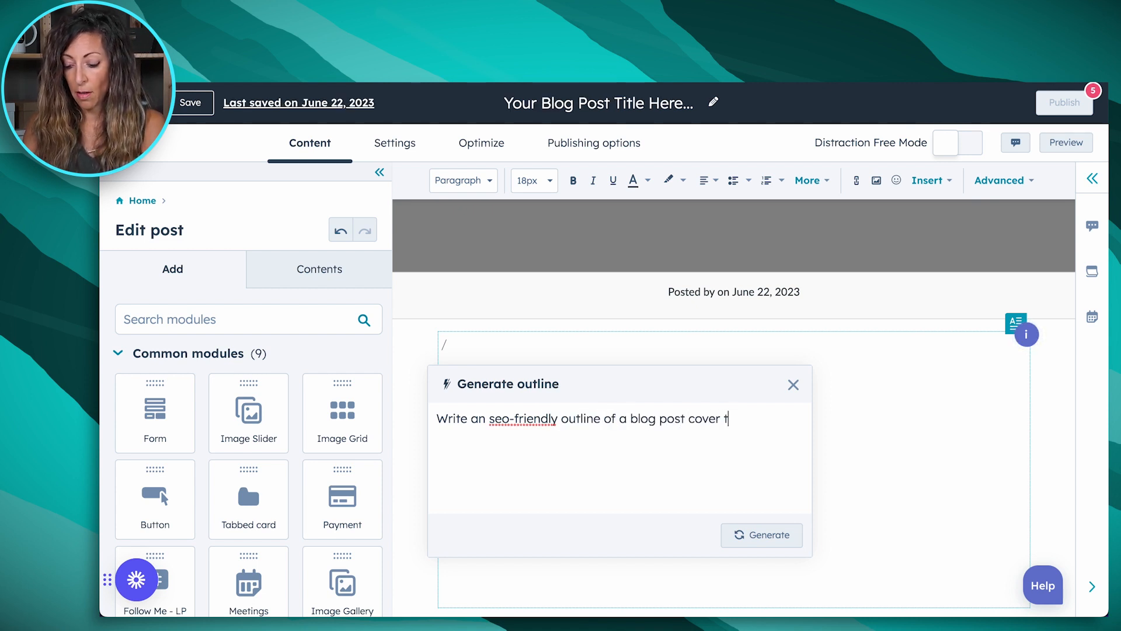
pyautogui.write('g the topic ov')
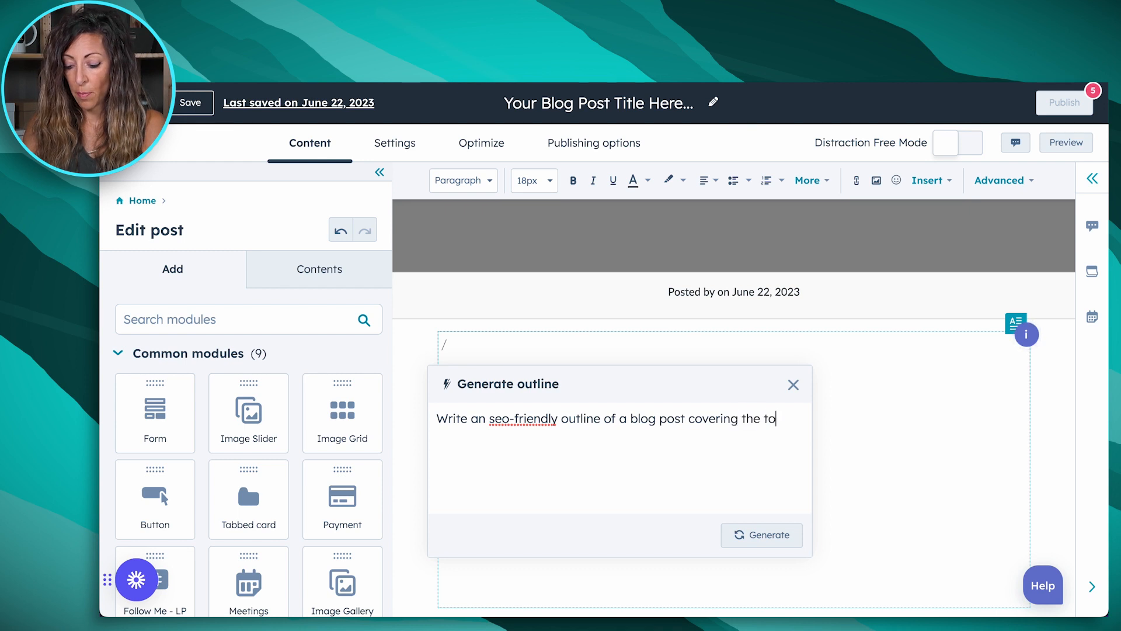
# Complete the outline prompt with "of 10 Tips for Successfully Marketing Your Business through Webinars." without quotation marks, and generate the outline
pyautogui.hotkey('ctrl', 'v')
pyautogui.click(460, 436)
pyautogui.press('Right')
pyautogui.press('BackSpace')
pyautogui.press('BackSpace')
pyautogui.press('BackSpace')
pyautogui.press('BackSpace')
pyautogui.write('f')
pyautogui.press('Right')
pyautogui.press('Delete')
pyautogui.click(508, 446)
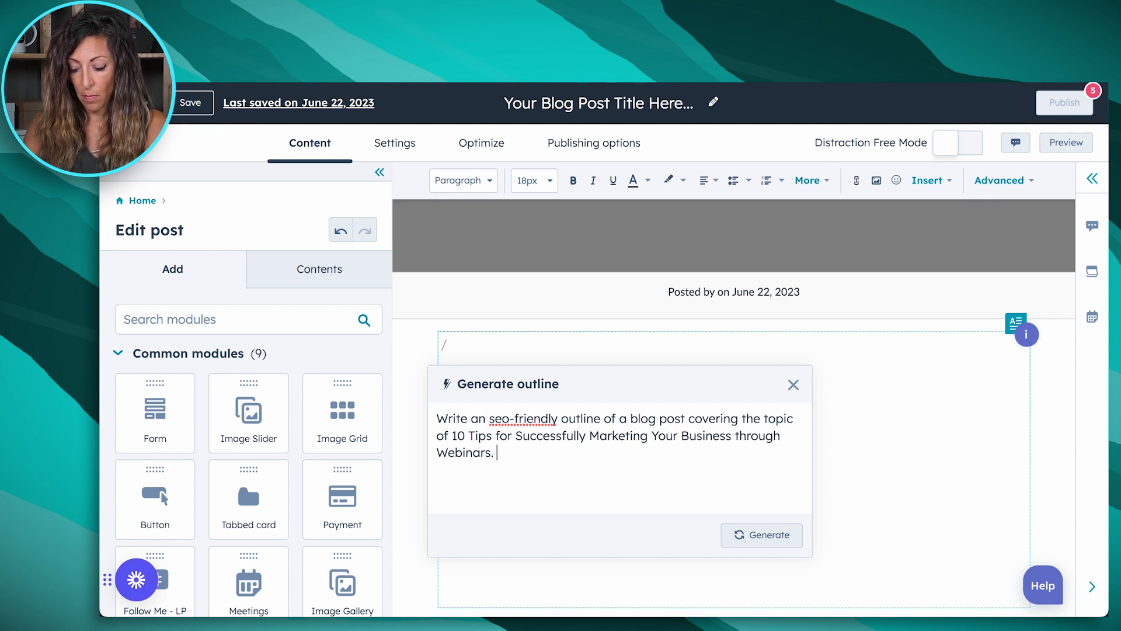
pyautogui.click(724, 529)
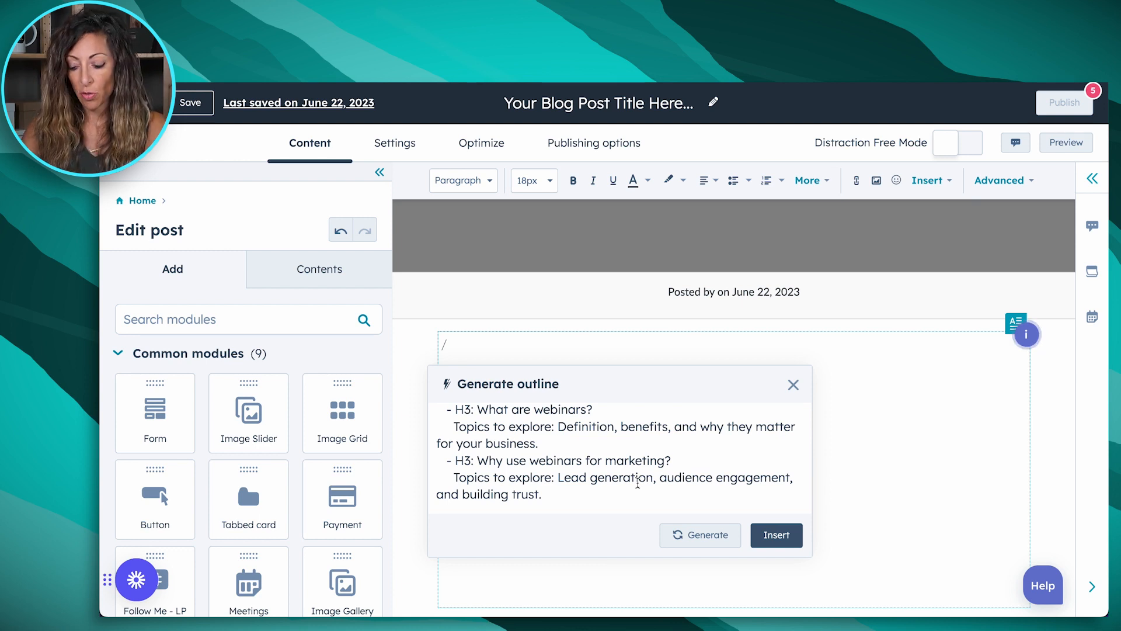
# Insert the generated outline into the post body and review its sections back up to the title
pyautogui.click(785, 536)
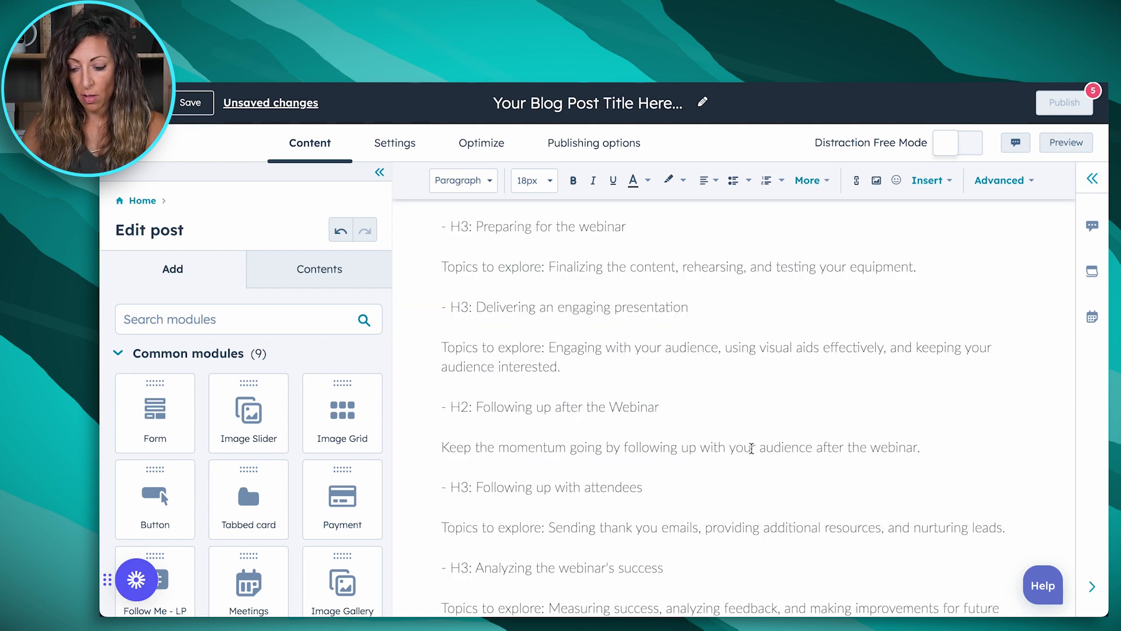
pyautogui.scroll(7, 752, 447)
pyautogui.scroll(5, 752, 447)
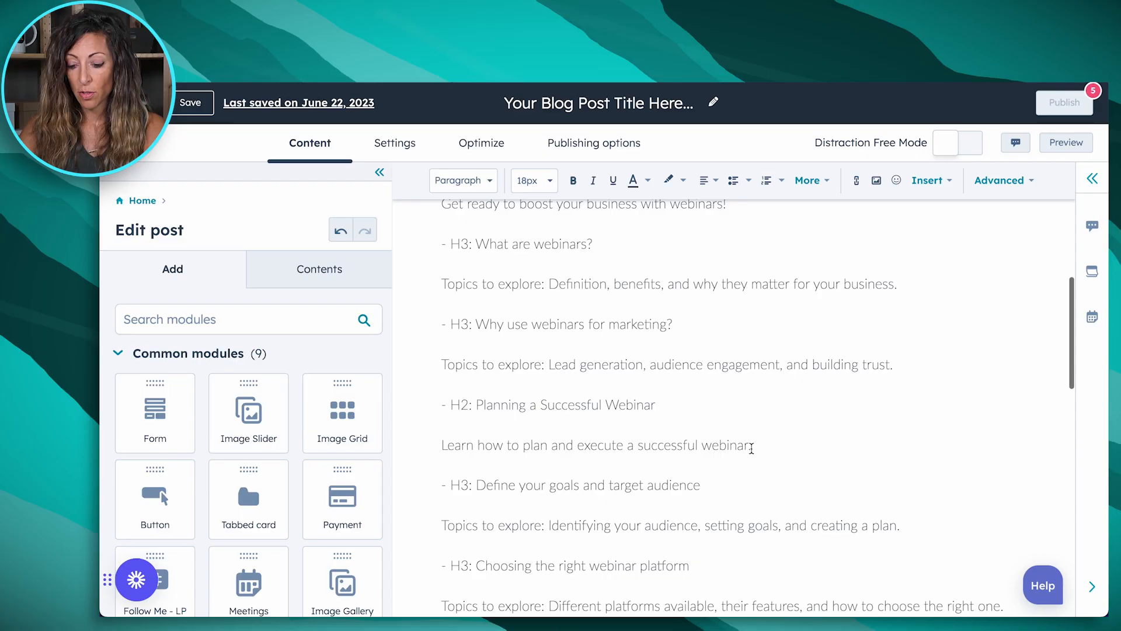
pyautogui.scroll(3, 752, 448)
pyautogui.scroll(1, 751, 448)
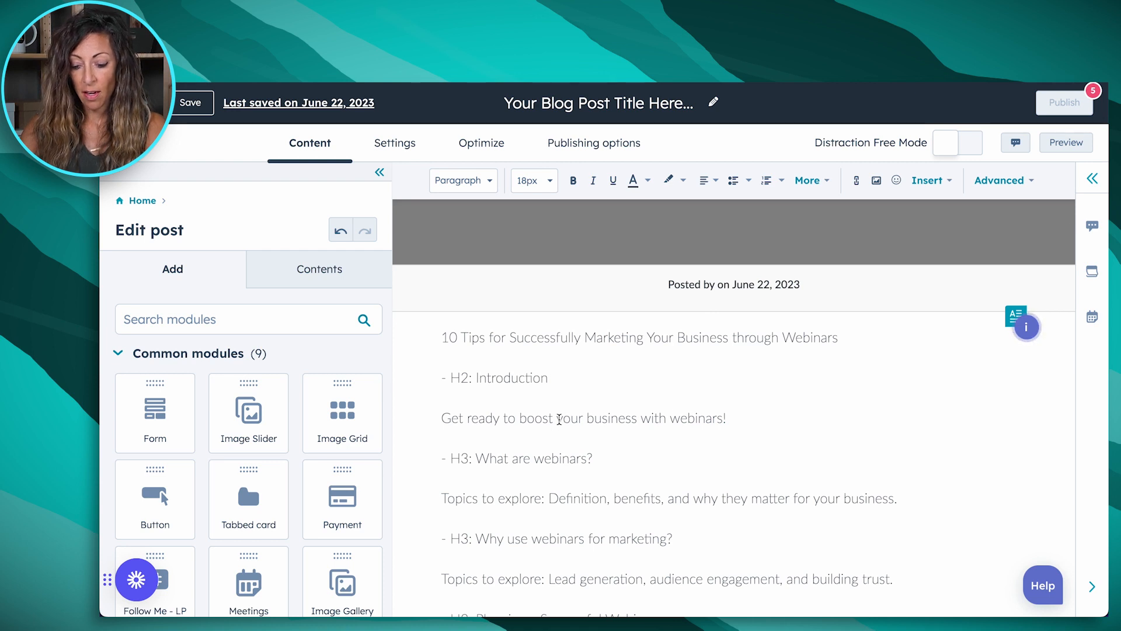
# Delete the sentence under the Introduction heading and open a Generate paragraph prompt in its place
pyautogui.scroll(-1, 561, 419)
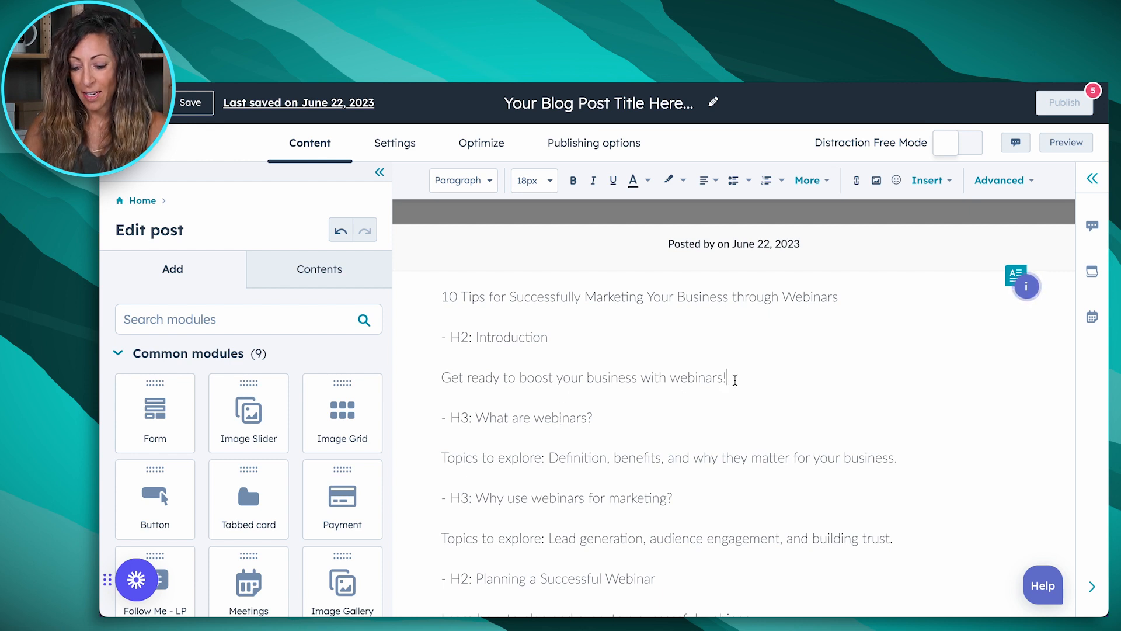
pyautogui.moveTo(735, 380); pyautogui.dragTo(351, 385)
pyautogui.press('BackSpace')
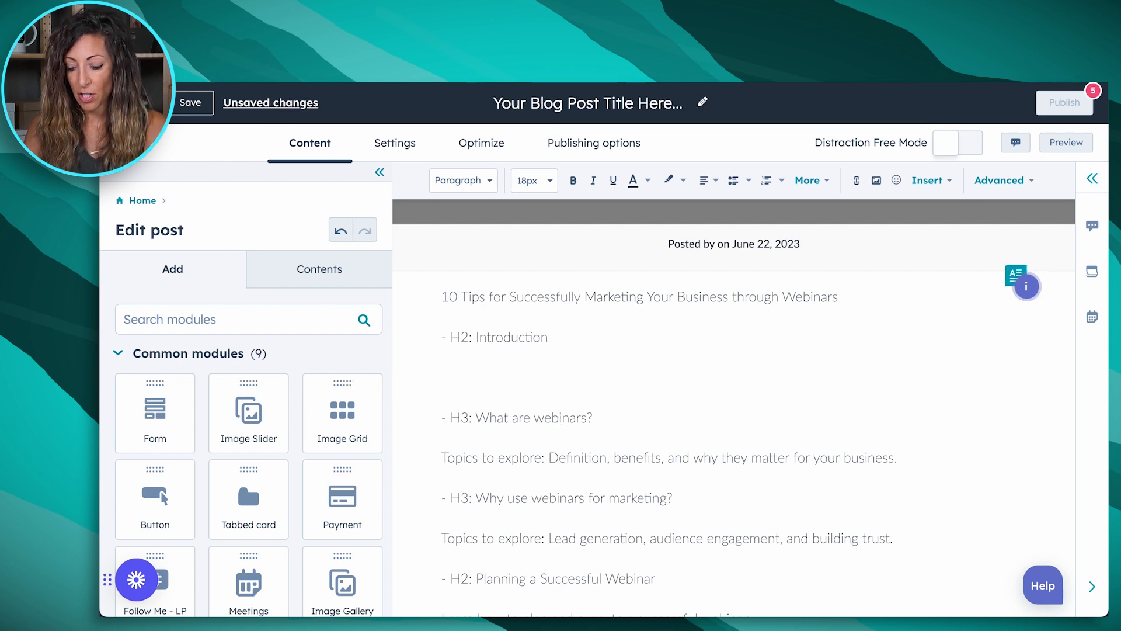
pyautogui.write('/')
pyautogui.click(467, 413)
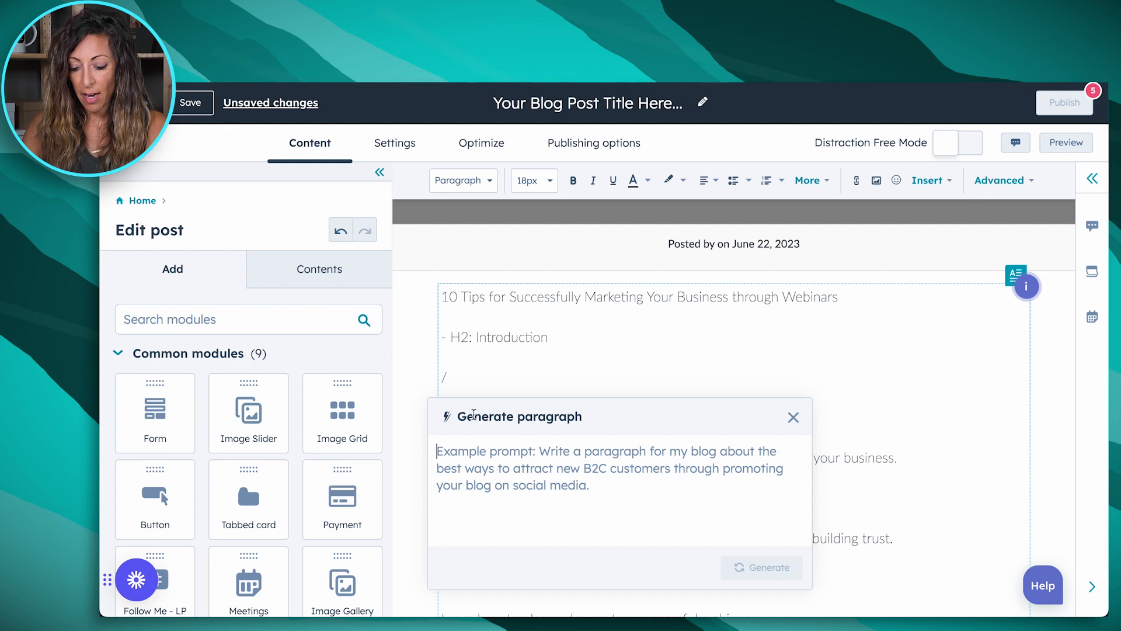
# Generate a paragraph with the prompt "Write a paragraph about why a business would want to use webinars to market their services"
pyautogui.write('Write a parag')
pyautogui.press('BackSpace')
pyautogui.write('paragraph about why a bus')
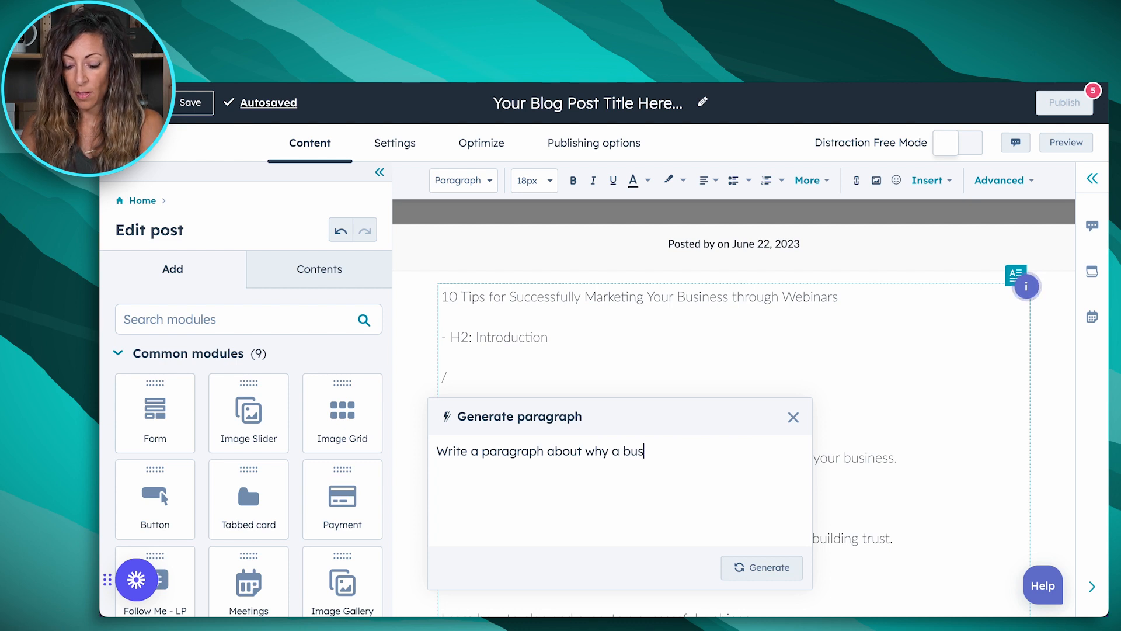
pyautogui.write('iness would w')
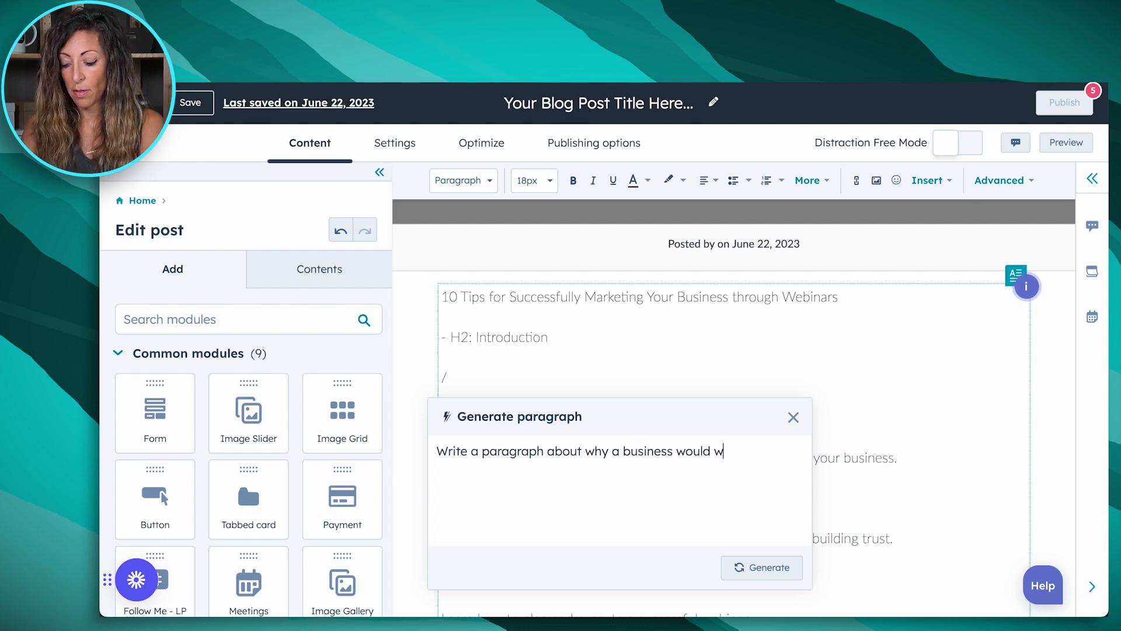
pyautogui.write('ant to use webinars to market their services')
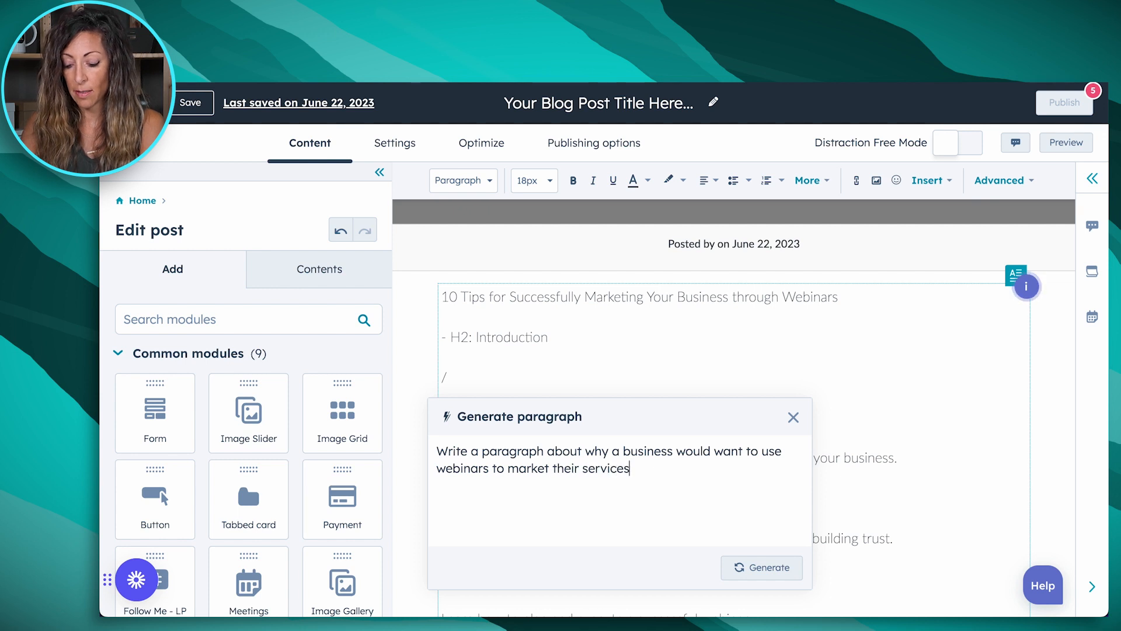
pyautogui.click(743, 566)
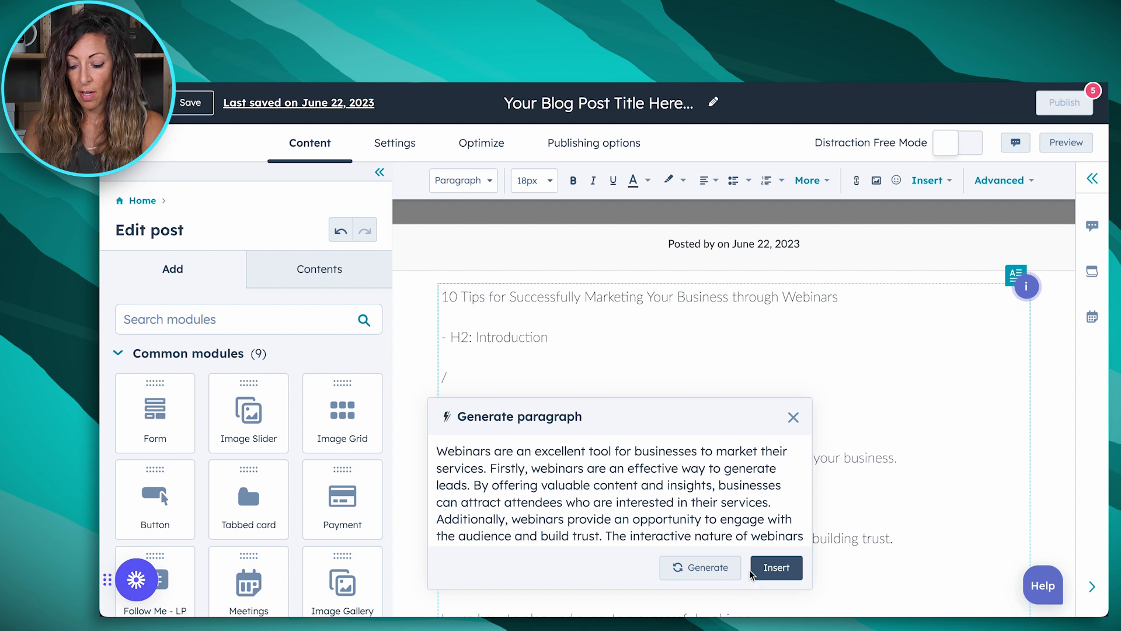
# Insert the generated paragraph under the Introduction heading and replace it with a version in a Witty tone
pyautogui.click(777, 566)
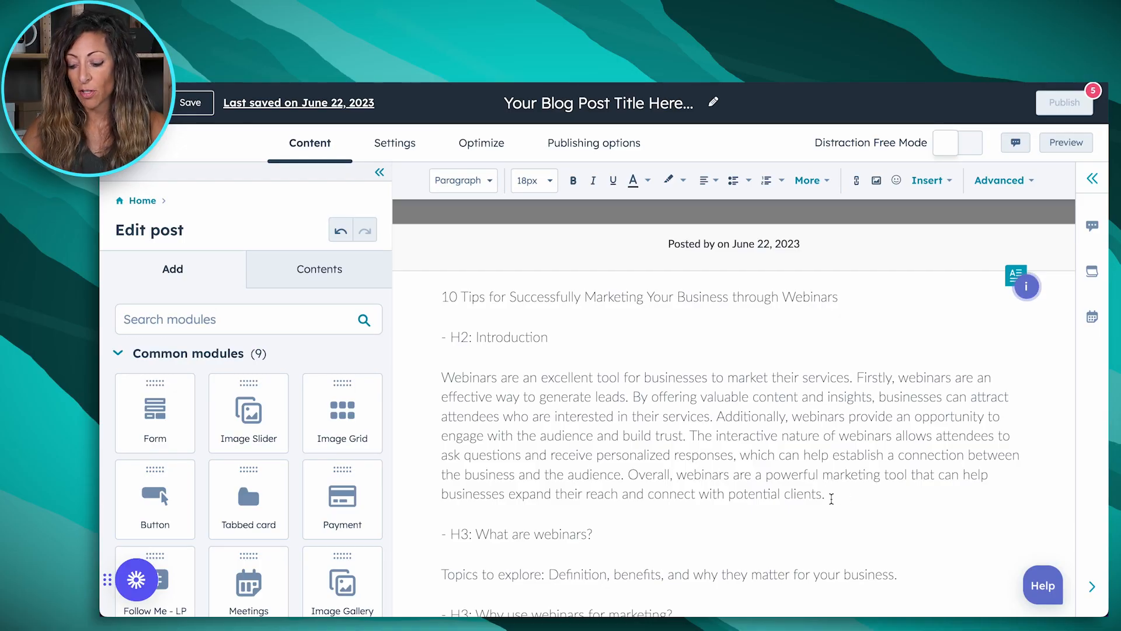
pyautogui.moveTo(832, 498); pyautogui.dragTo(414, 370)
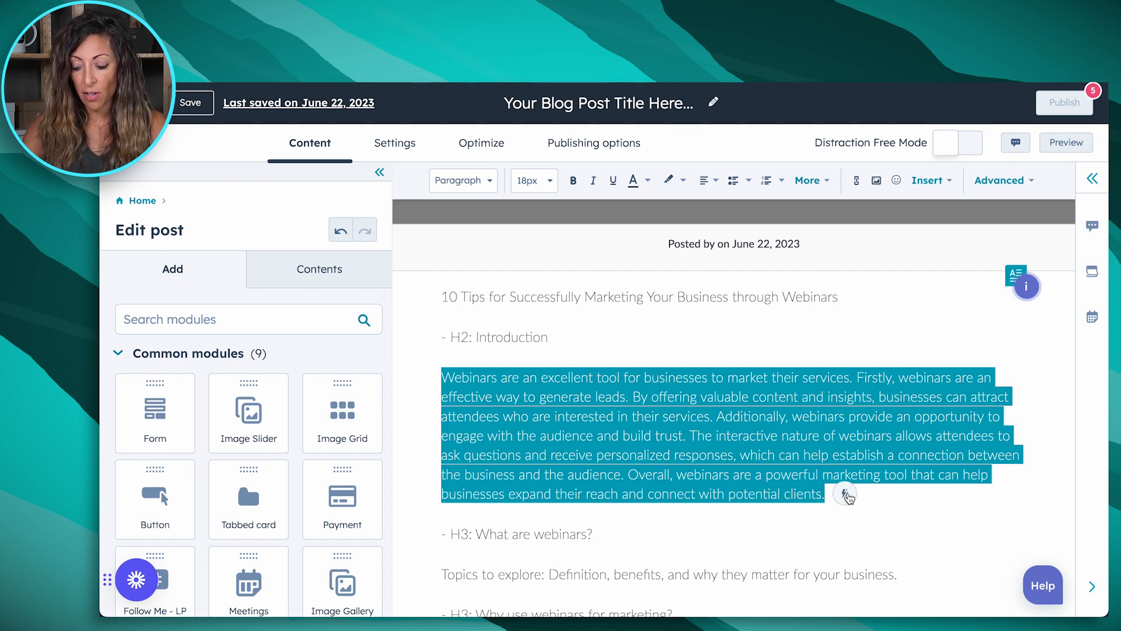
pyautogui.click(846, 495)
pyautogui.click(862, 461)
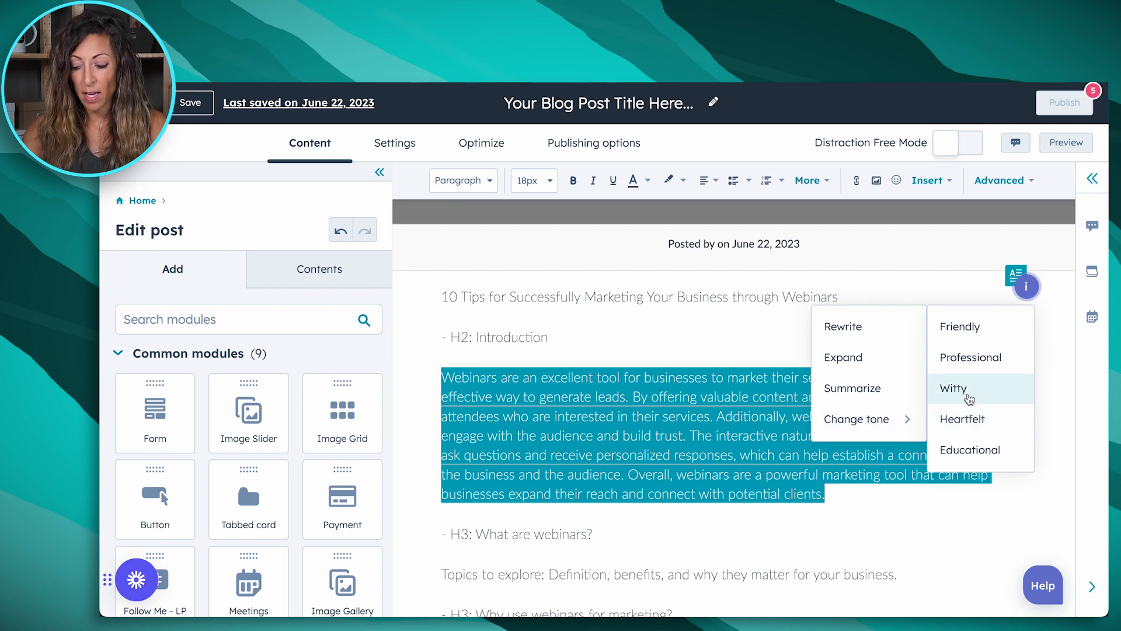
pyautogui.click(970, 399)
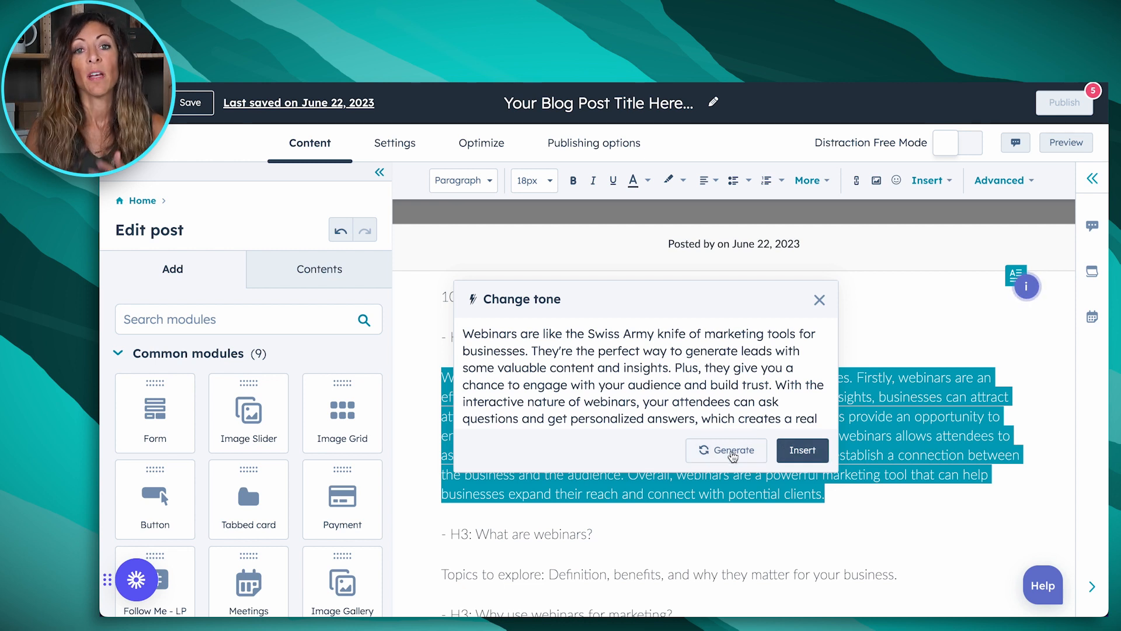
pyautogui.click(803, 450)
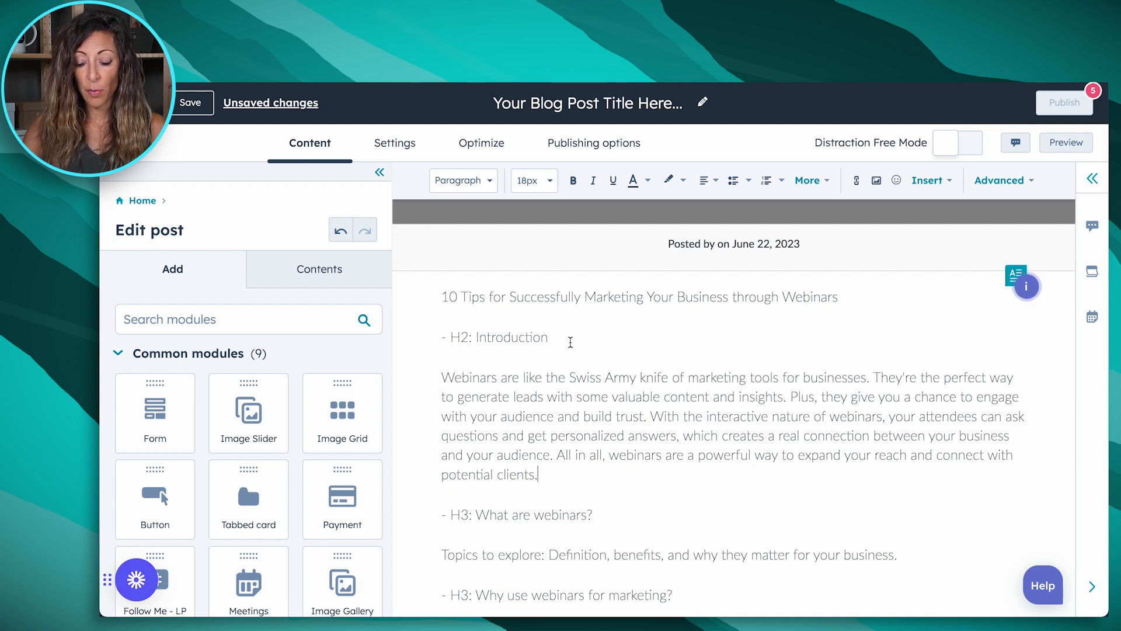
# Delete the "- H2: Introduction" heading line and open a Generate ideas prompt in its place
pyautogui.moveTo(567, 339); pyautogui.dragTo(390, 343)
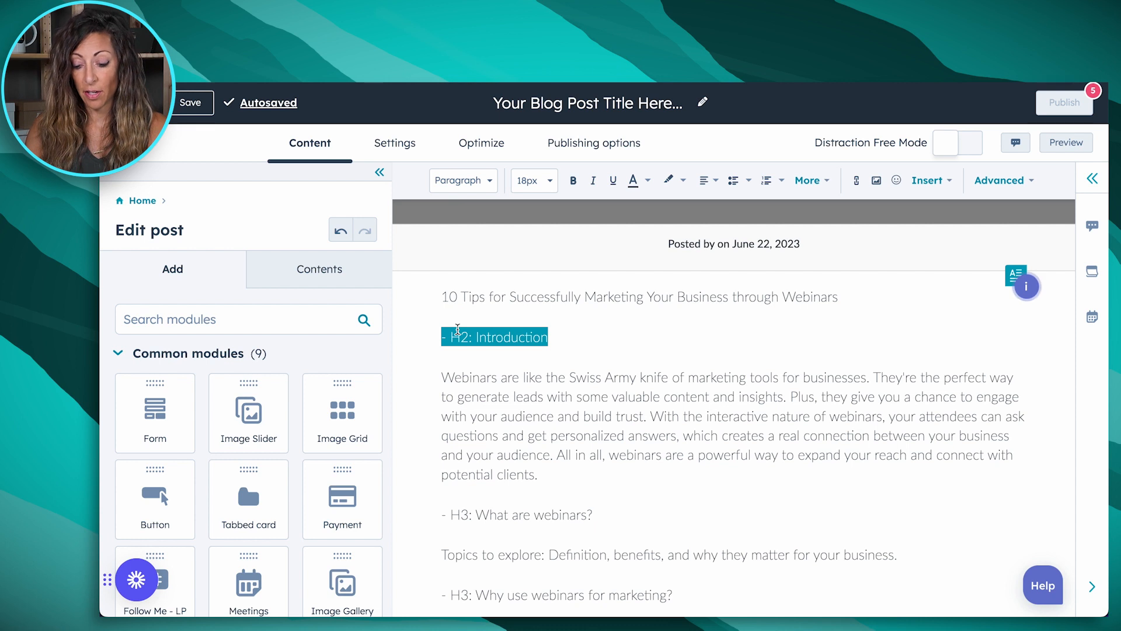
pyautogui.press('BackSpace')
pyautogui.write('/')
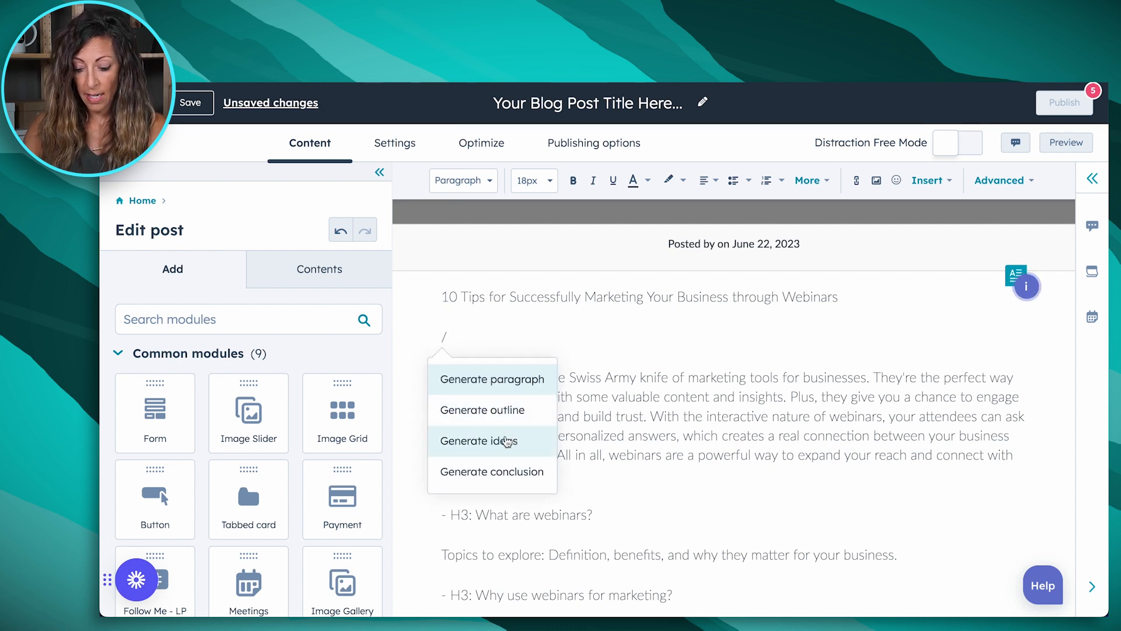
pyautogui.click(507, 442)
pyautogui.write('Give me ideas for')
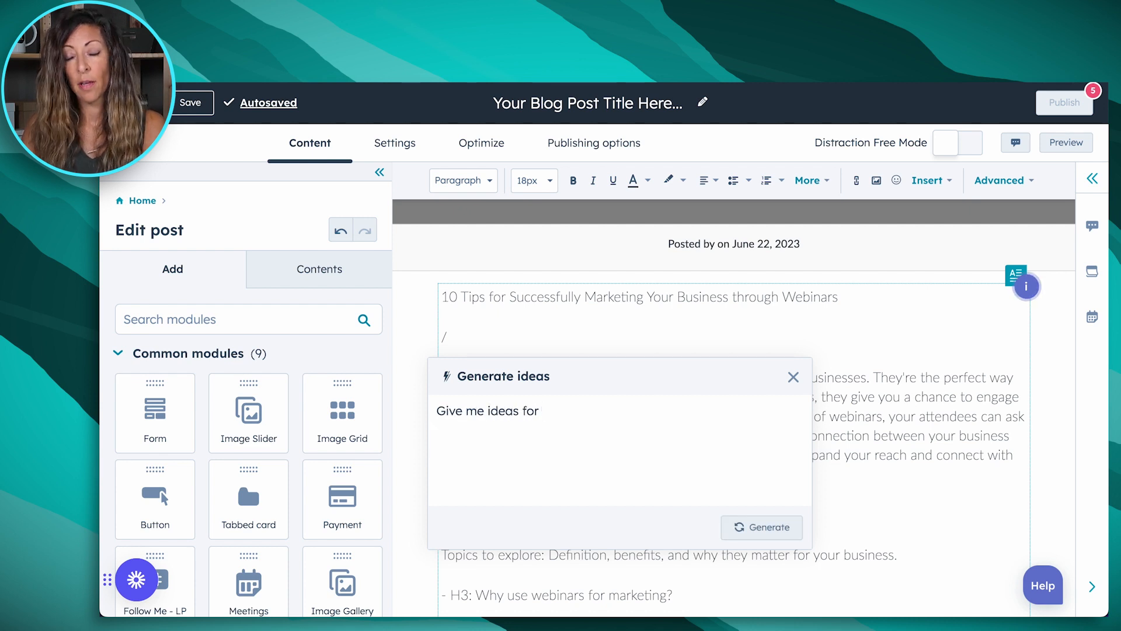
pyautogui.write(' an intro')
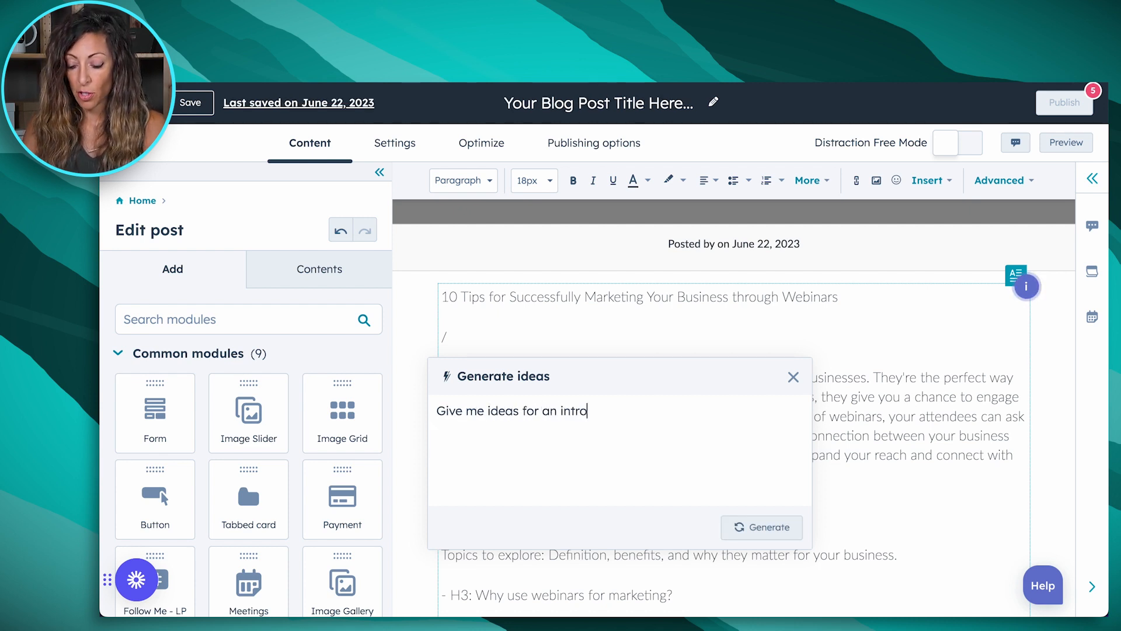
pyautogui.write('duction to')
pyautogui.hotkey('ctrl', 'a')
# Generate ideas with the prompt "Give me ideas for how to make someone believe webinars are important for their business"
pyautogui.write('Give me ideas for how ')
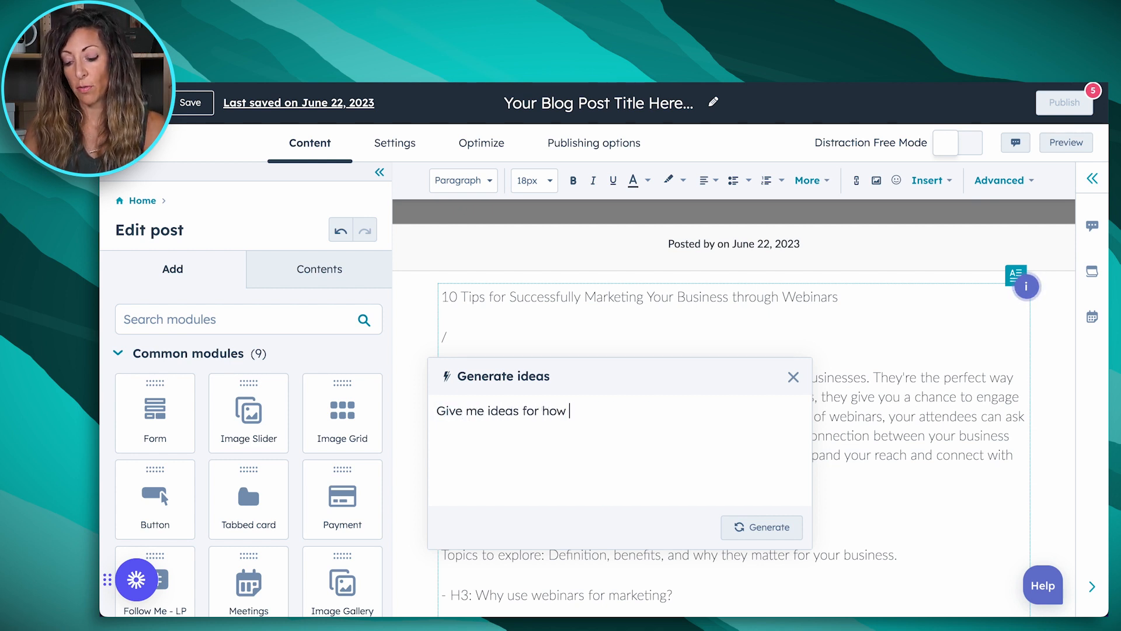
pyautogui.write('to make')
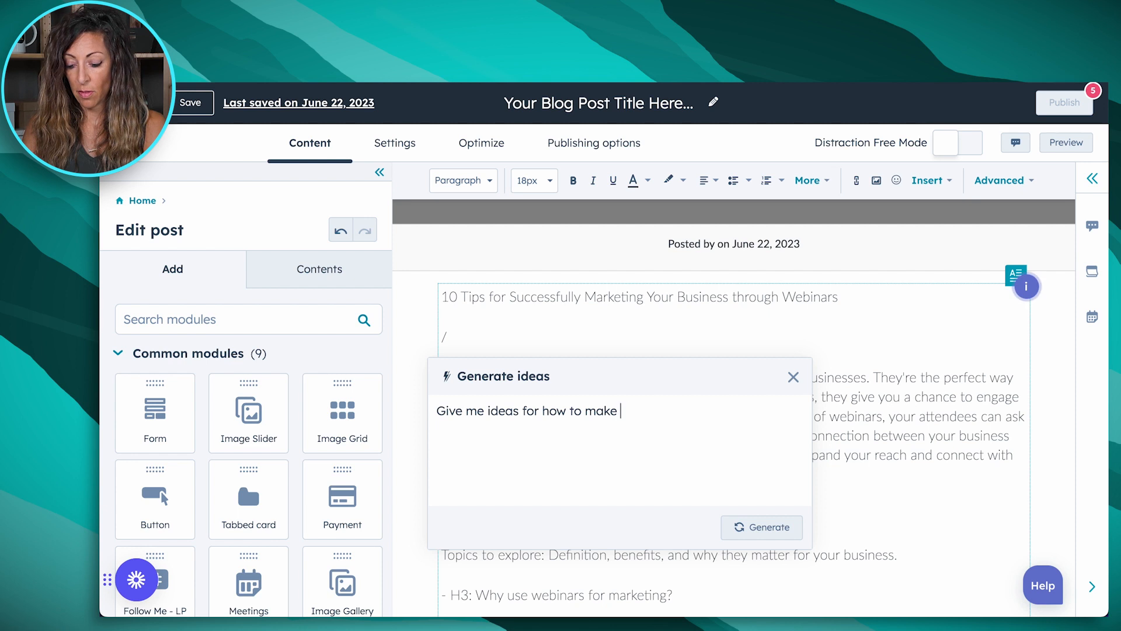
pyautogui.write(' someone believe ')
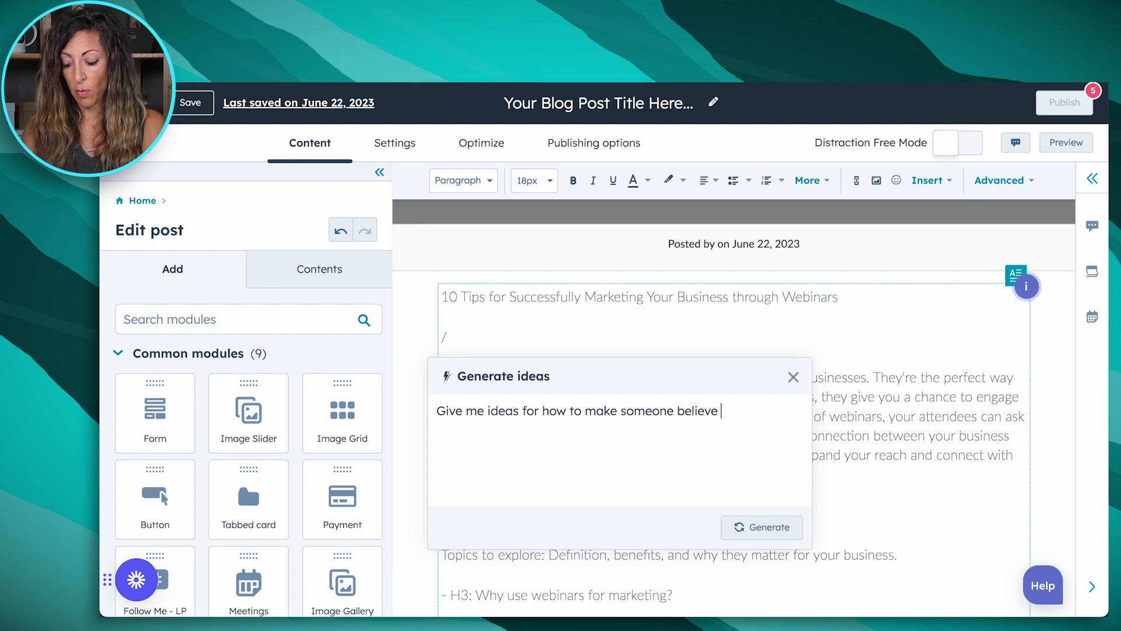
pyautogui.write('webinars are important for')
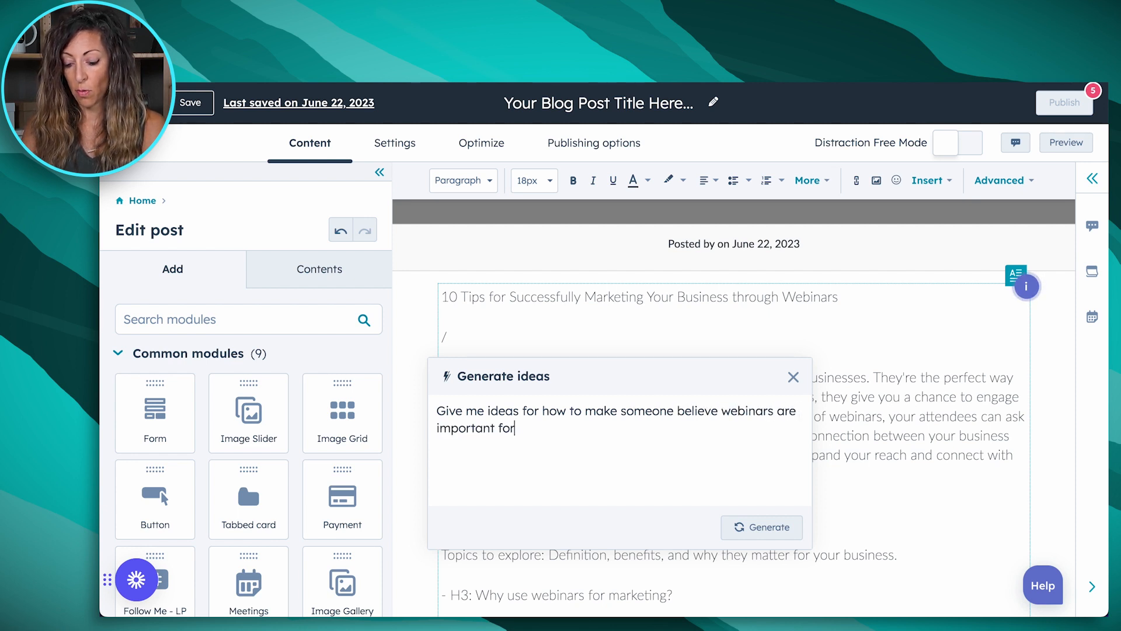
pyautogui.write(' their busienss')
pyautogui.press('BackSpace')
pyautogui.press('BackSpace')
pyautogui.press('BackSpace')
pyautogui.press('BackSpace')
pyautogui.write('ness')
pyautogui.press('Return')
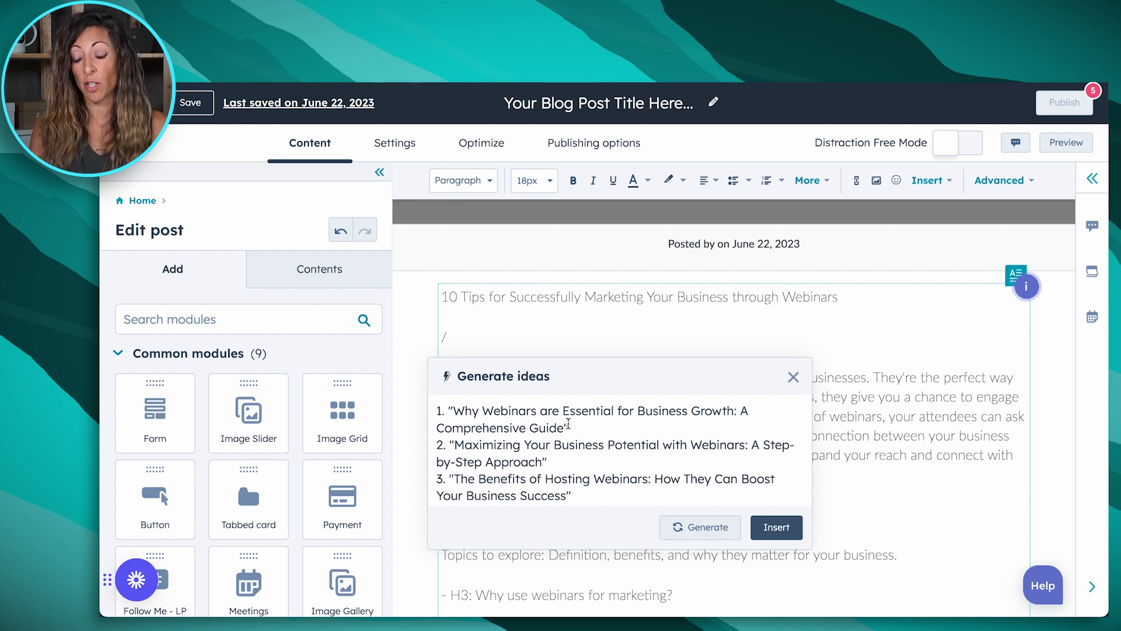
# Review the generated title ideas and insert them into the post above the webinar paragraph
pyautogui.scroll(-1, 559, 440)
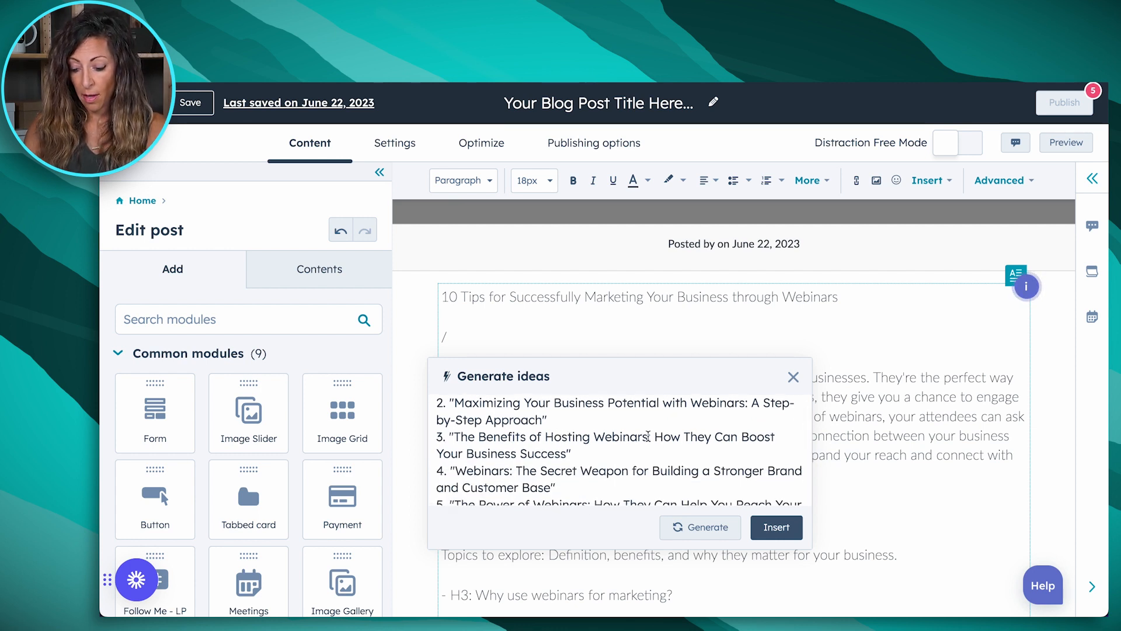
pyautogui.moveTo(655, 440); pyautogui.dragTo(647, 439)
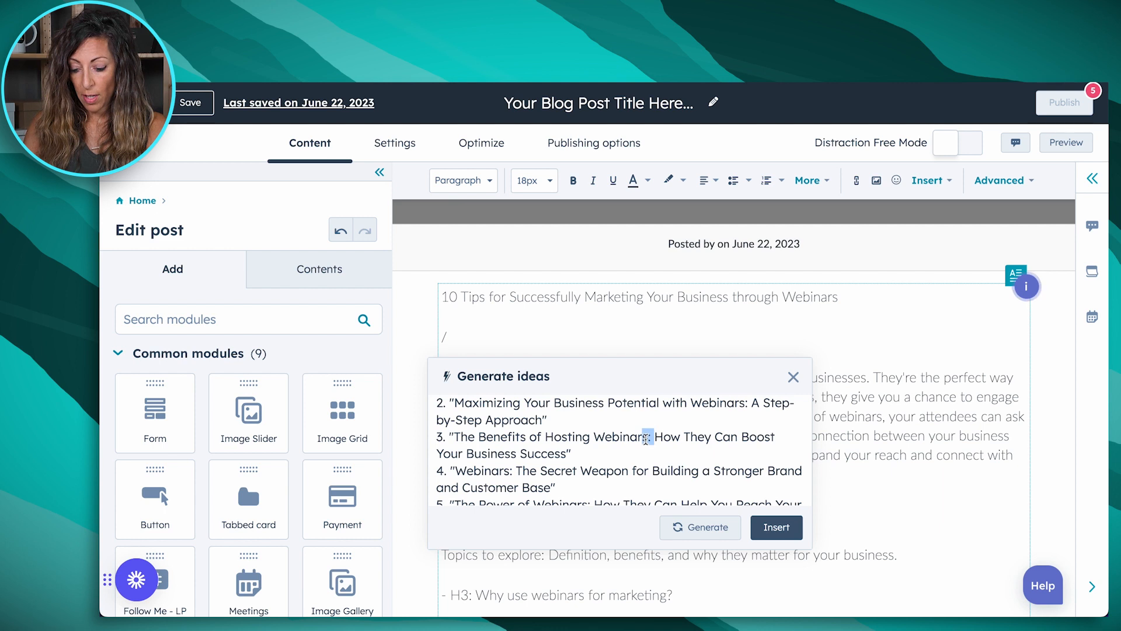
pyautogui.click(776, 527)
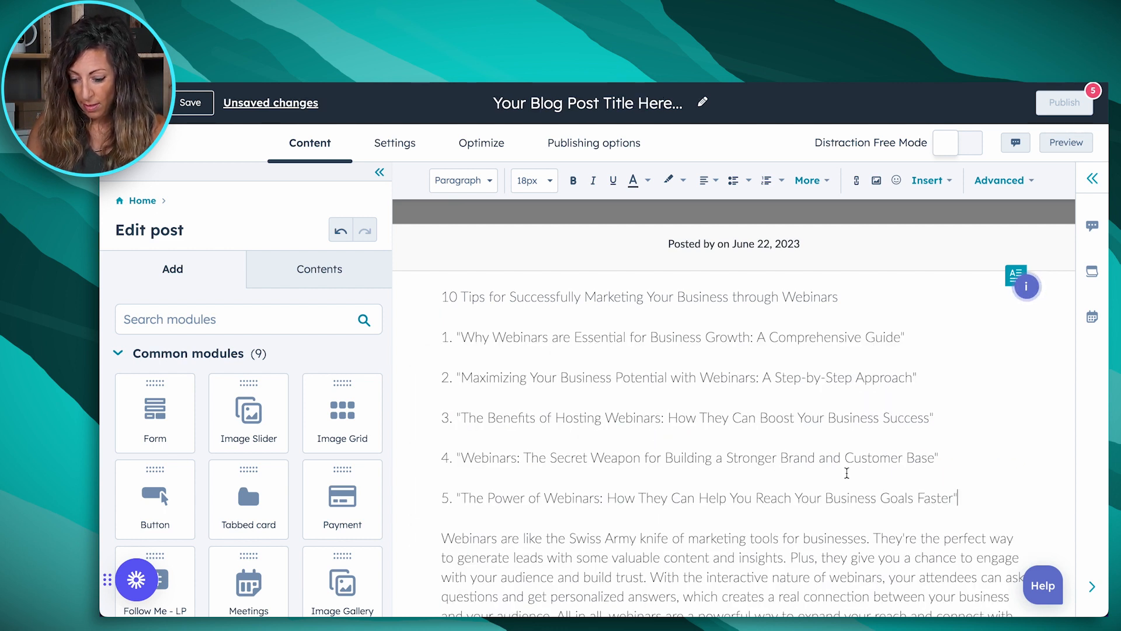
# Delete the inserted ideas except the words "The Power of Webinars" and extend that heading with "for Everyday Marketer"
pyautogui.moveTo(960, 497); pyautogui.dragTo(597, 497)
pyautogui.click(887, 486)
pyautogui.press('BackSpace')
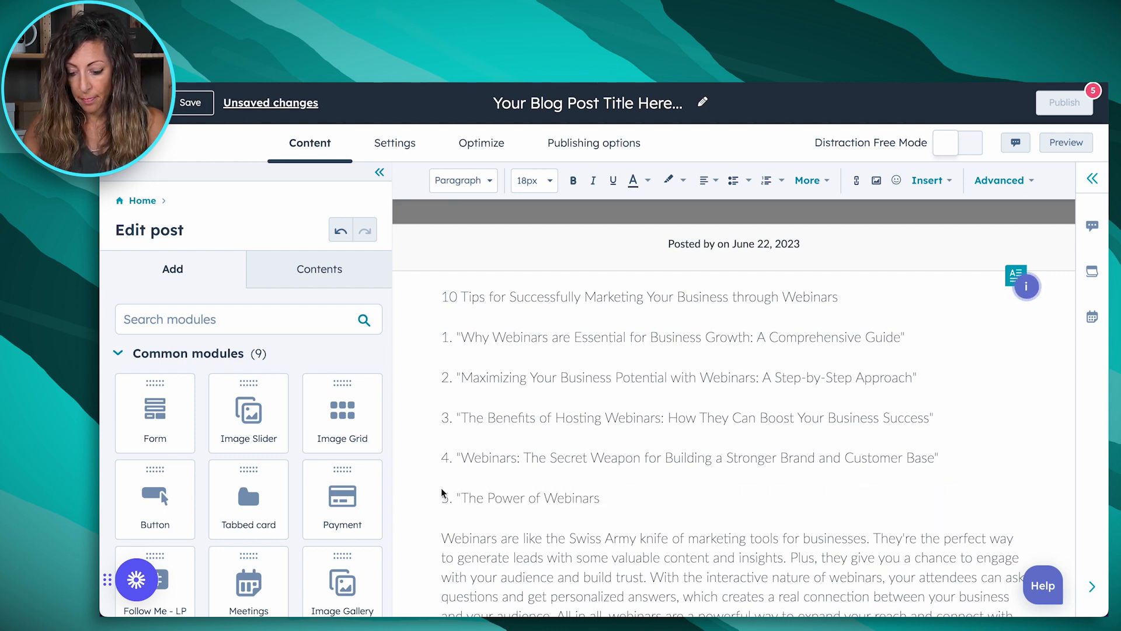
pyautogui.moveTo(463, 498); pyautogui.dragTo(443, 339)
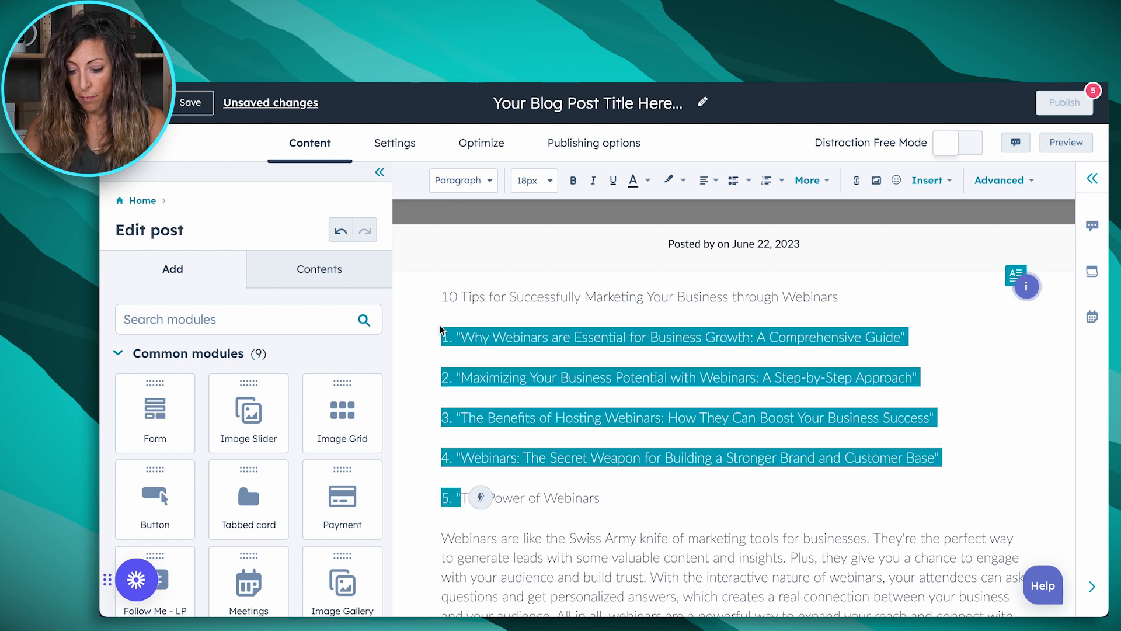
pyautogui.press('BackSpace')
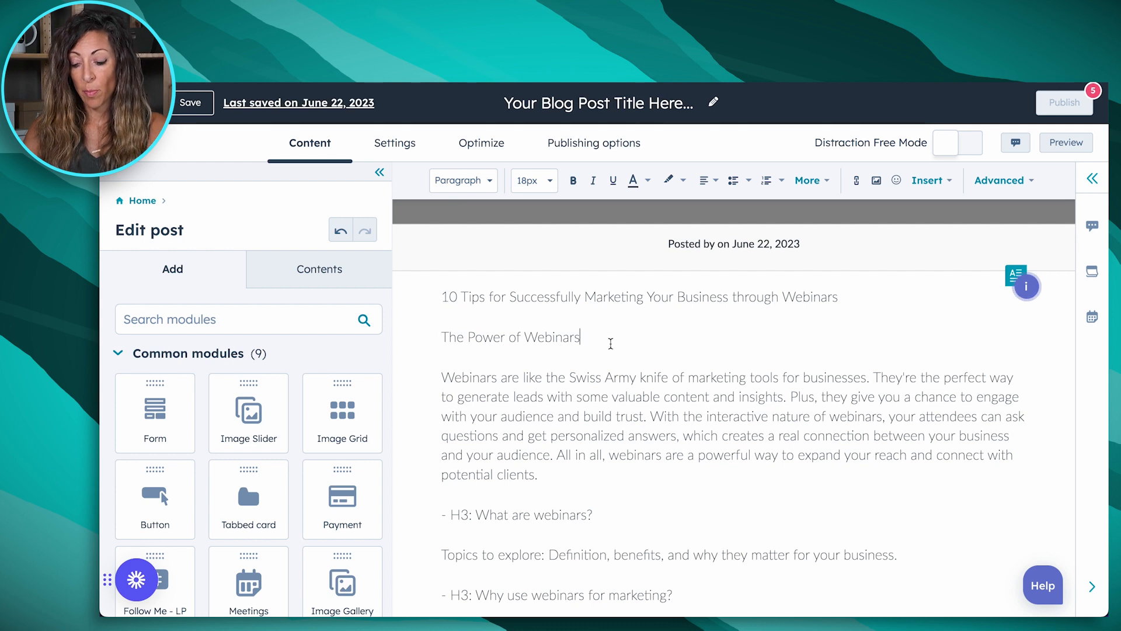
pyautogui.write('for Everyday Marketer')
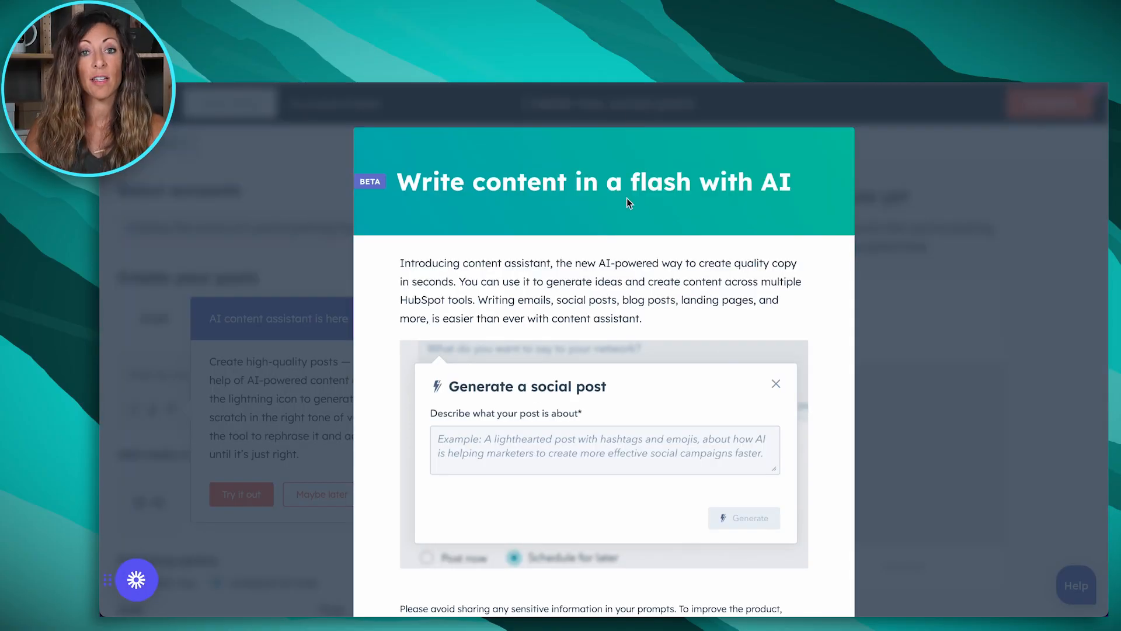
# Accept the AI content assistant introduction and open the Generate a social post prompt for the new social post
pyautogui.scroll(-4, 740, 460)
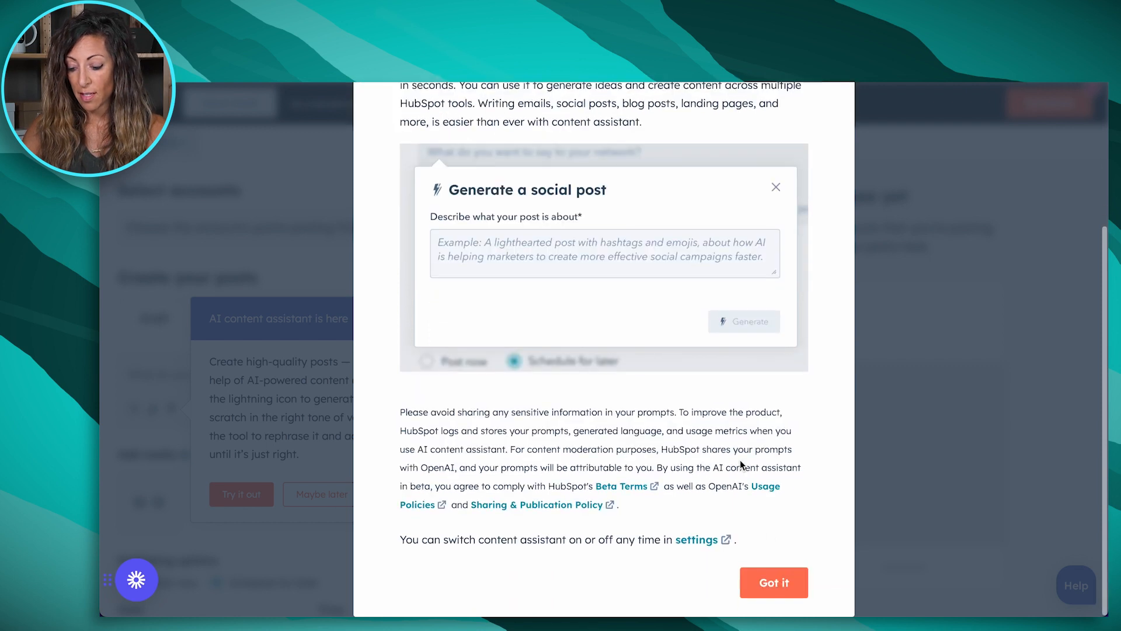
pyautogui.click(774, 583)
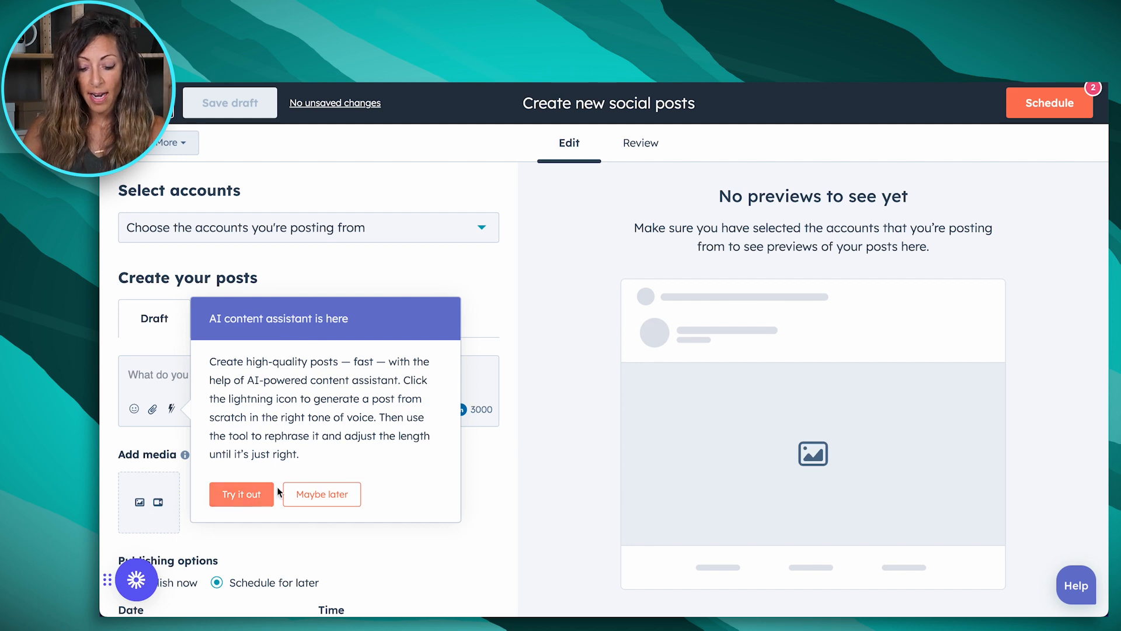
pyautogui.click(259, 496)
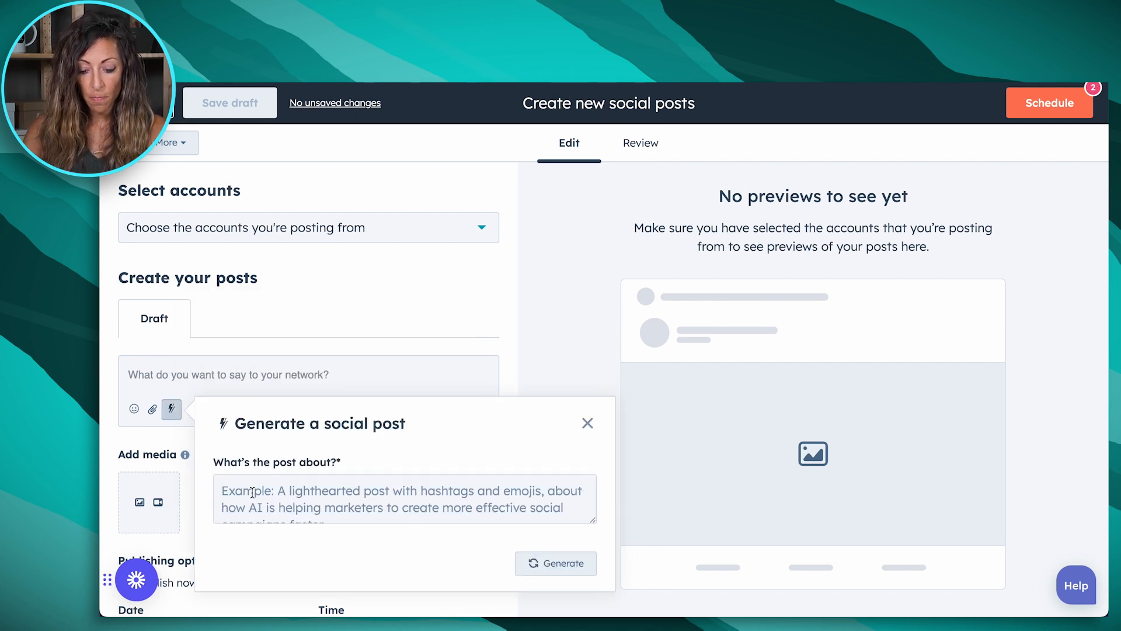
# Generate a social post about "A fun analogy about how businesses are missing out on traffic by not hosting webinars"
pyautogui.click(265, 490)
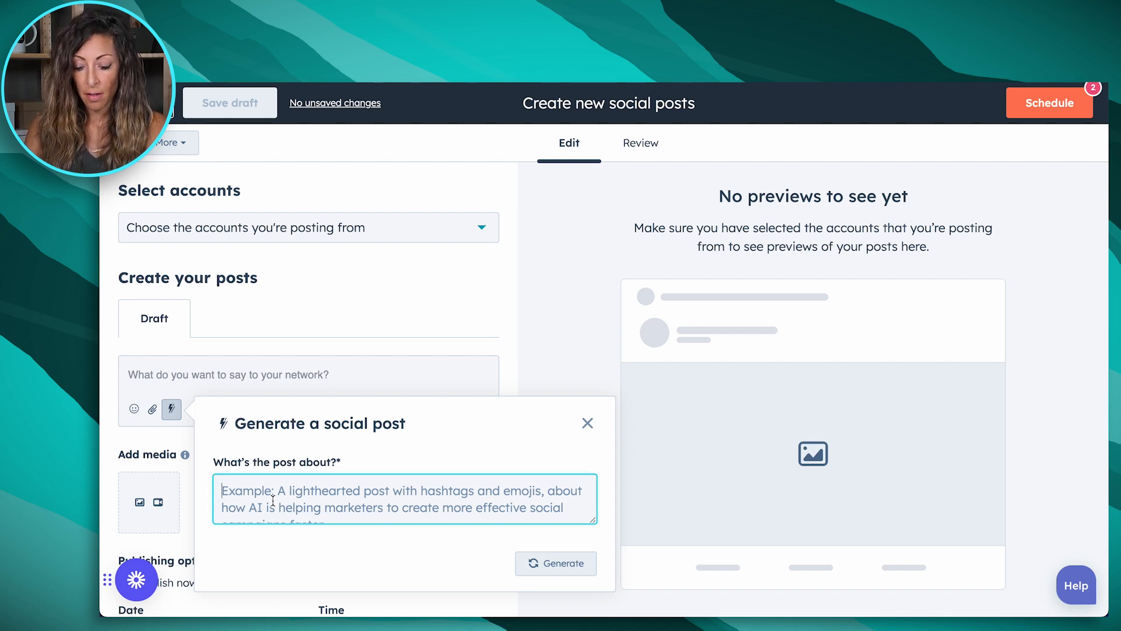
pyautogui.write('A ')
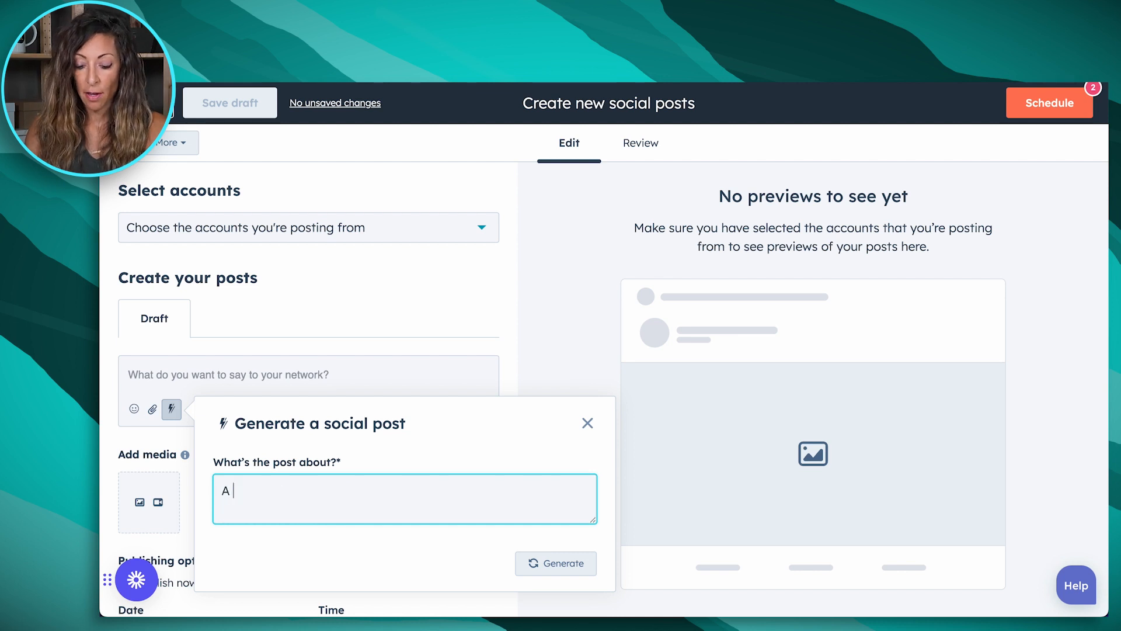
pyautogui.write('fun')
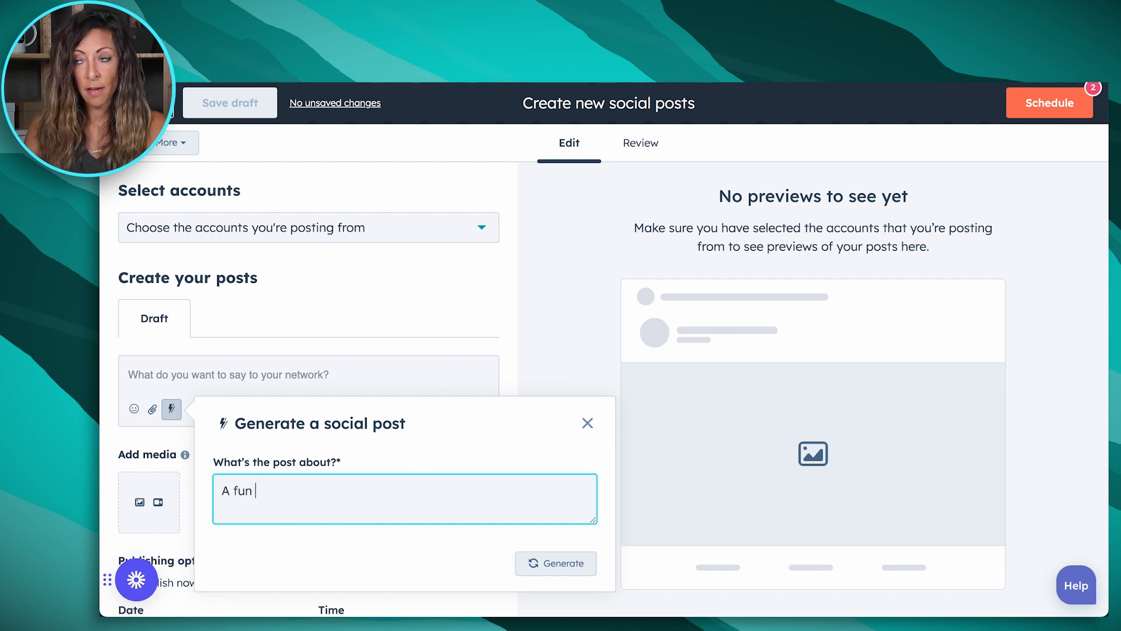
pyautogui.write(' analo')
pyautogui.press('BackSpace')
pyautogui.write('logy about how businesses are missing out on traffic by')
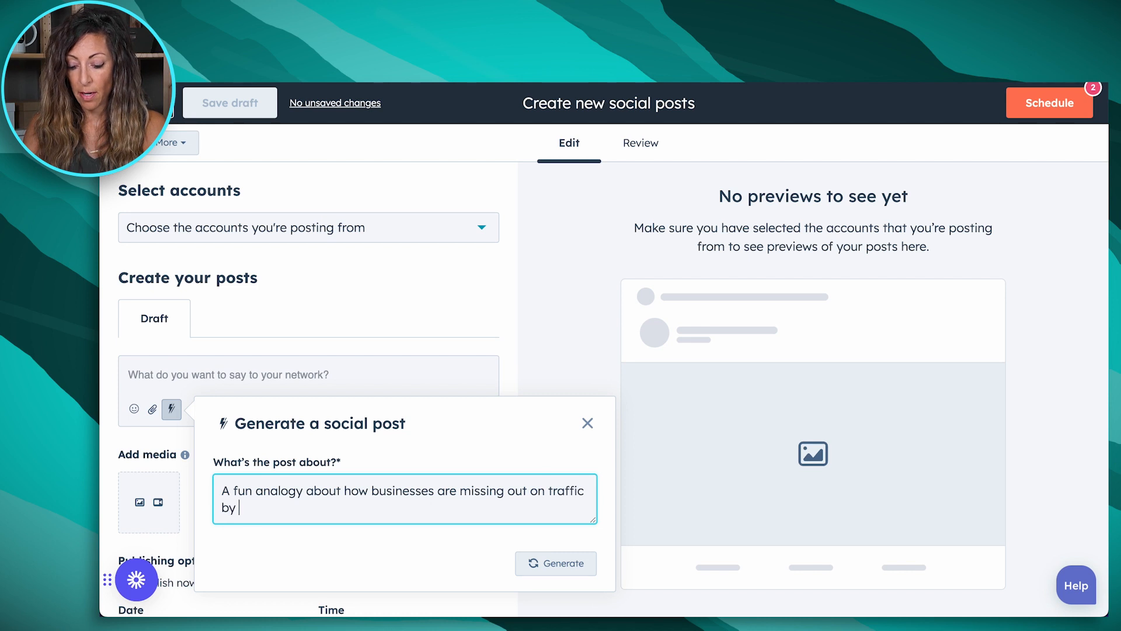
pyautogui.write(' not hosting webinars')
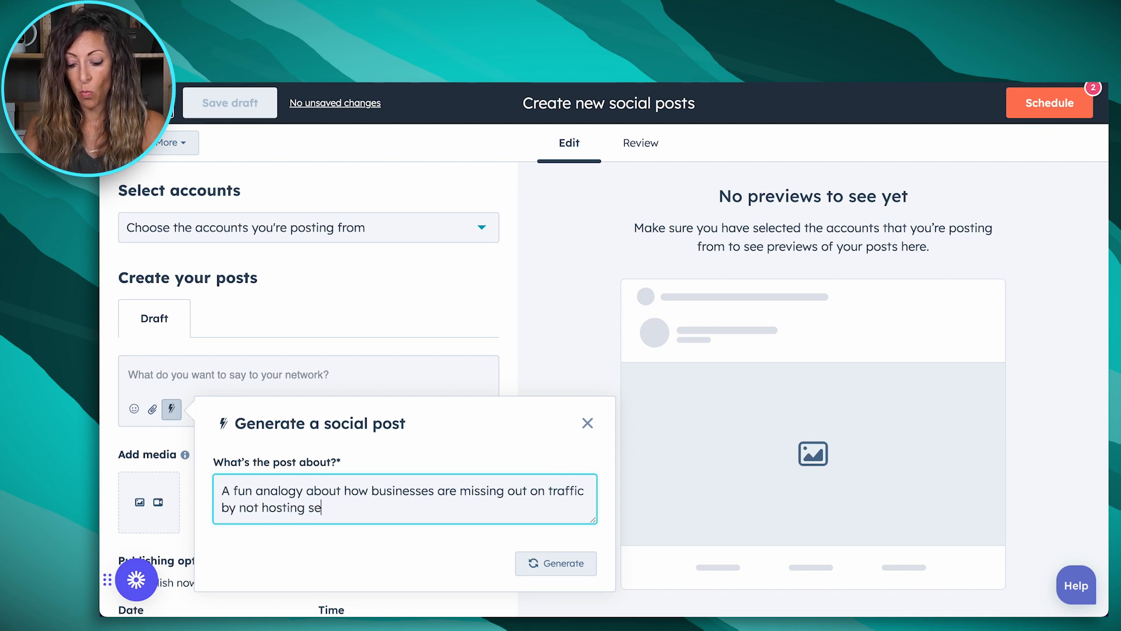
pyautogui.click(518, 567)
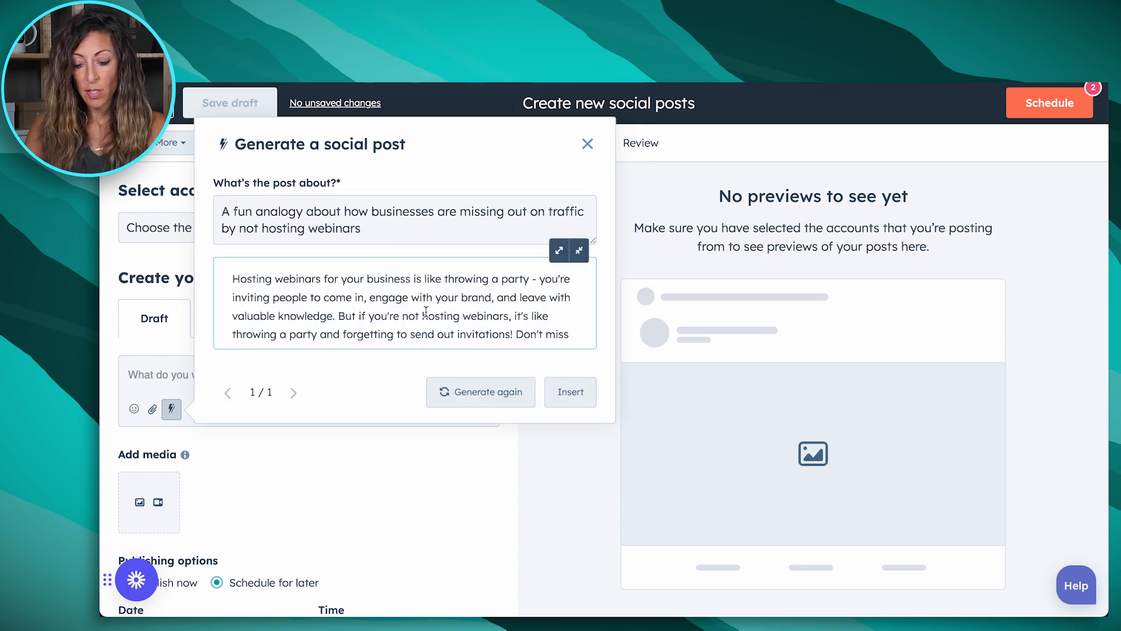
# Read through the generated social post and insert it into the draft
pyautogui.scroll(-2, 426, 310)
pyautogui.scroll(2, 426, 310)
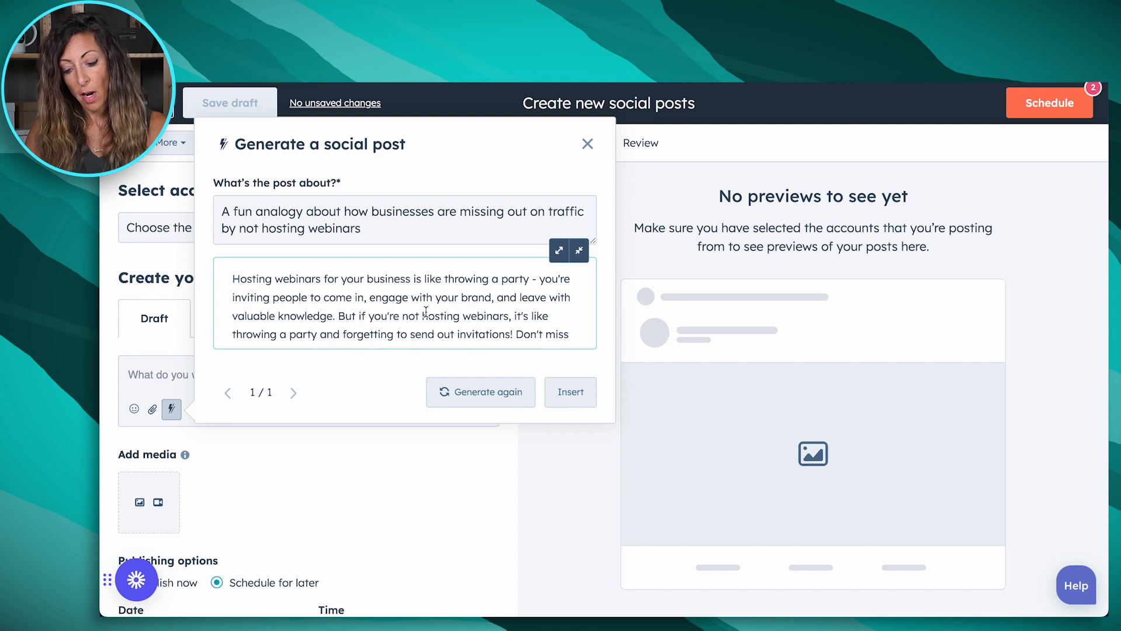
pyautogui.scroll(-2, 447, 316)
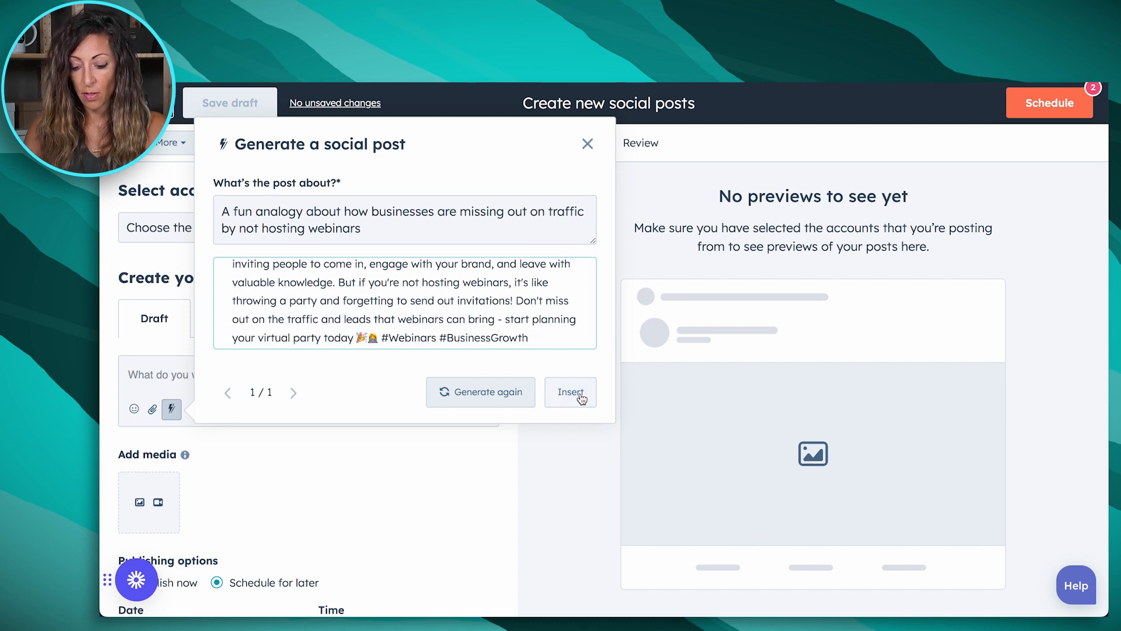
pyautogui.click(571, 392)
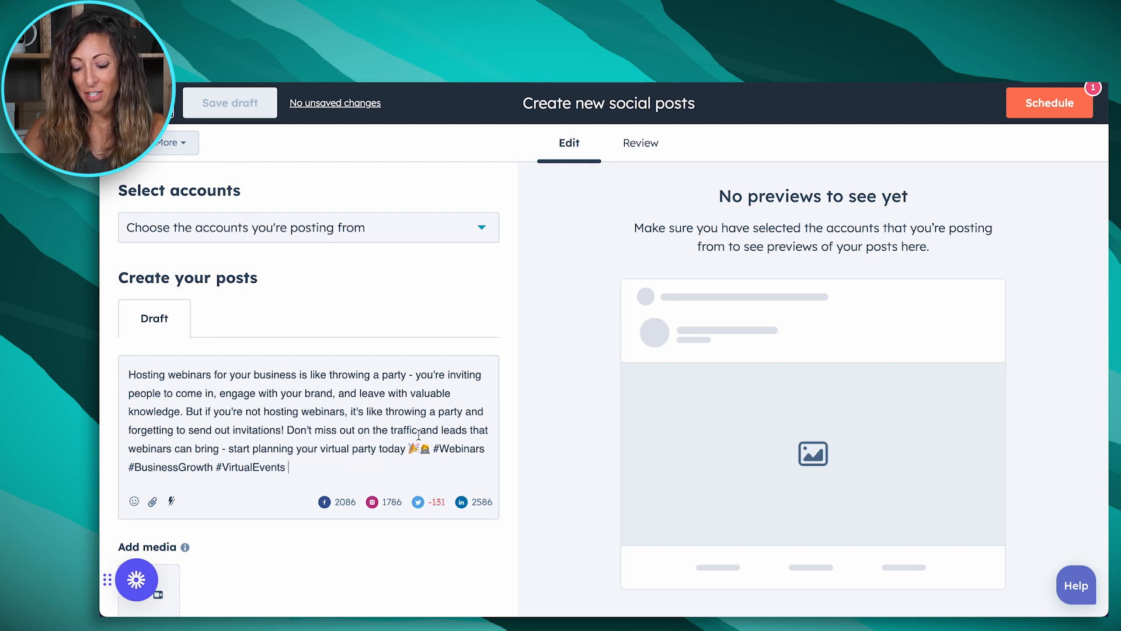
# Choose the presenter's personal LinkedIn profile as the account the social post is published from
pyautogui.click(396, 233)
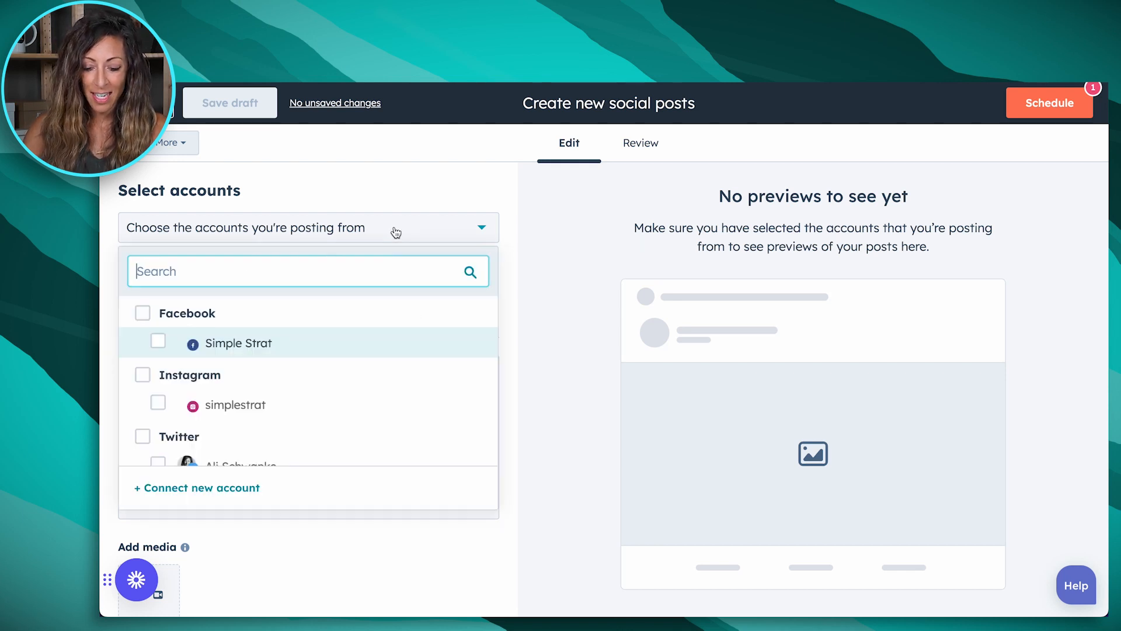
pyautogui.scroll(-5, 167, 403)
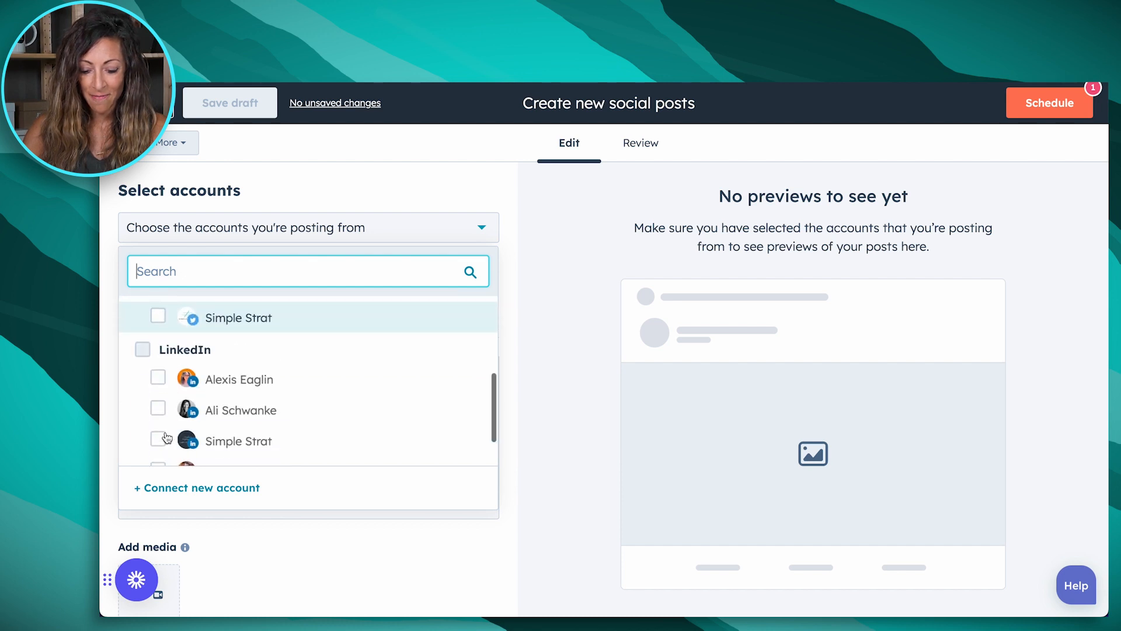
pyautogui.click(158, 406)
pyautogui.click(387, 188)
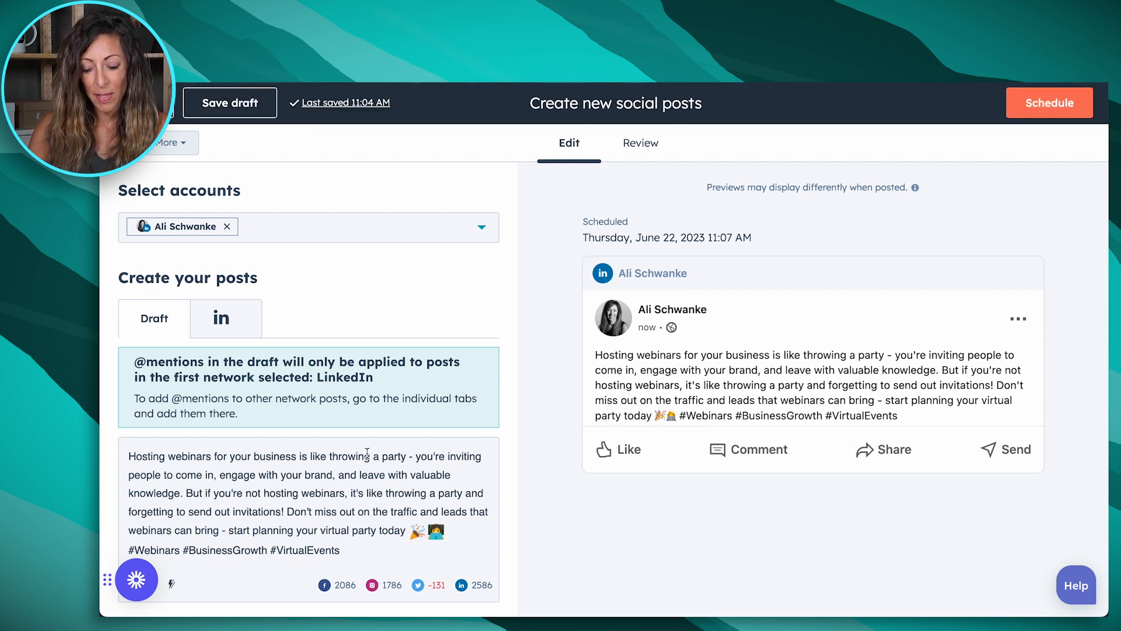
# Start a new paragraph at "But if you're not hosting webinars" in the social post, and close the social post generator
pyautogui.click(187, 493)
pyautogui.press('Return')
pyautogui.press('Return')
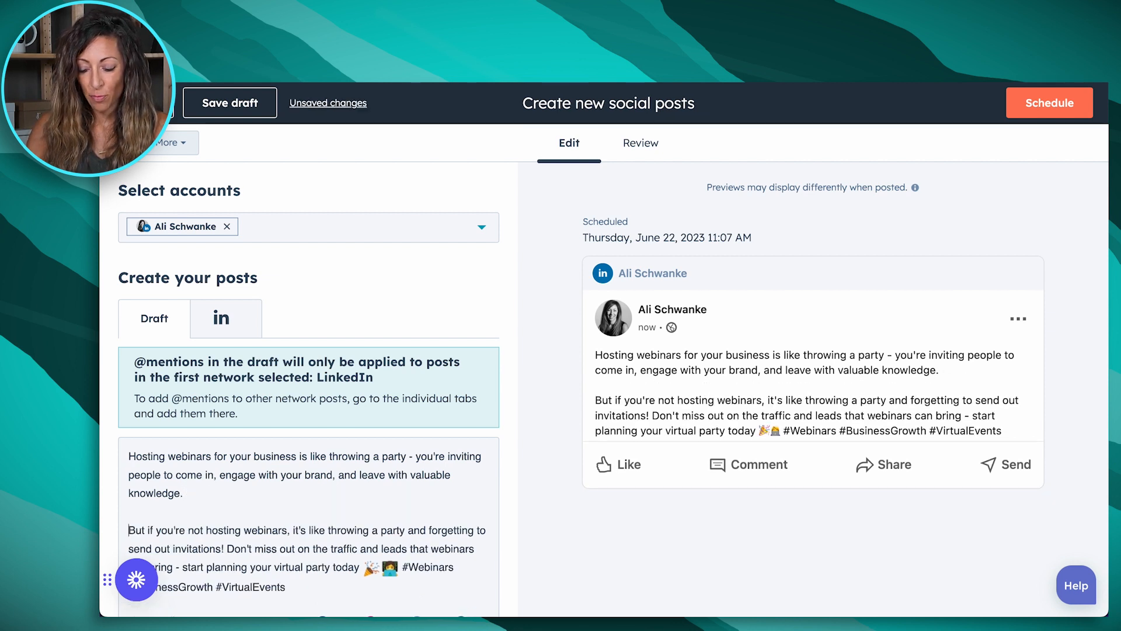
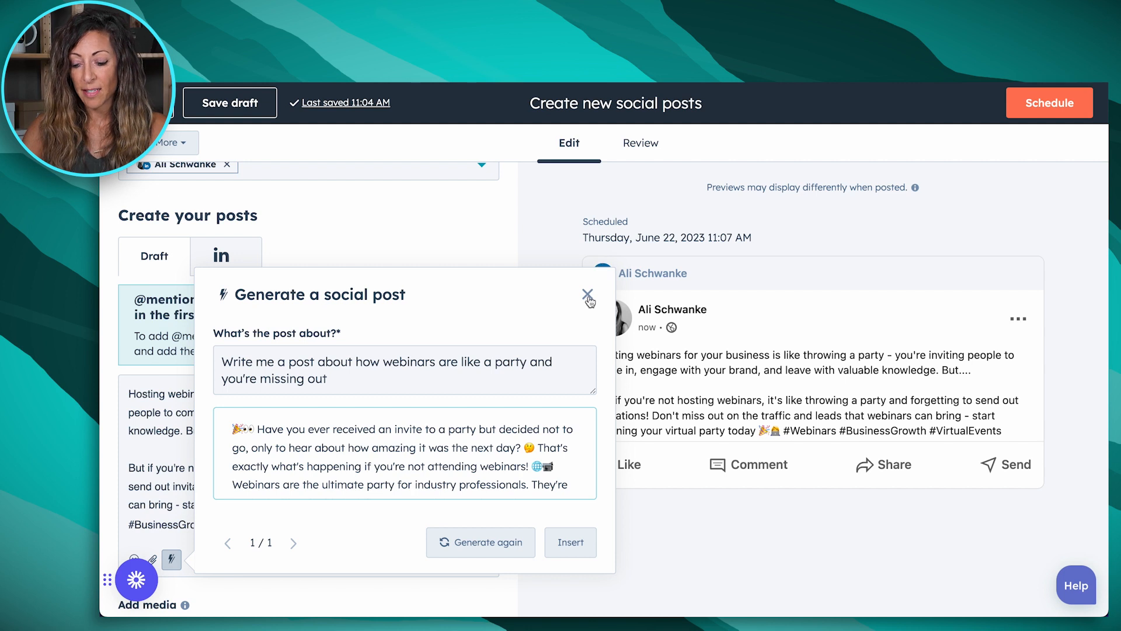
pyautogui.click(588, 295)
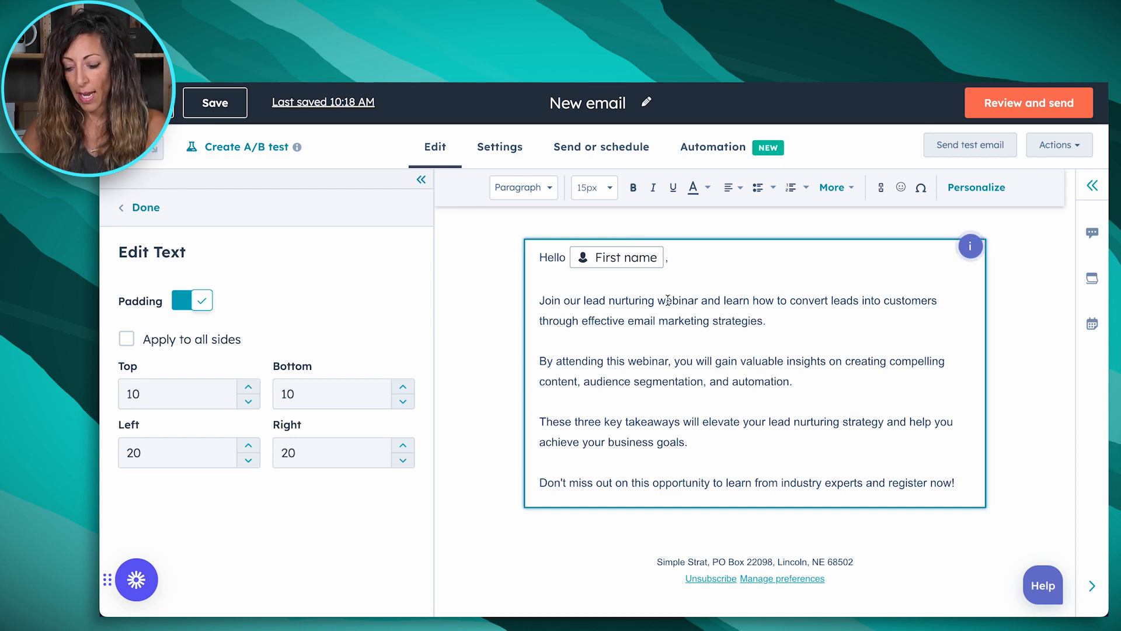
# Delete the email's body text below the greeting and open the Generate paragraph prompt there
pyautogui.moveTo(956, 482); pyautogui.dragTo(526, 299)
pyautogui.press('BackSpace')
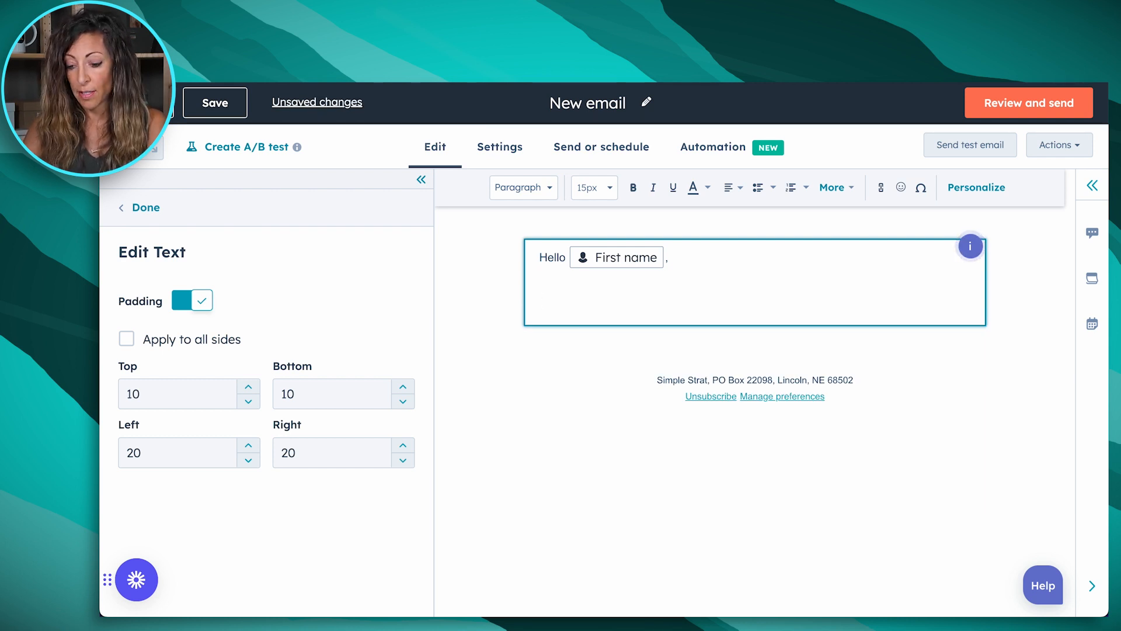
pyautogui.write('/')
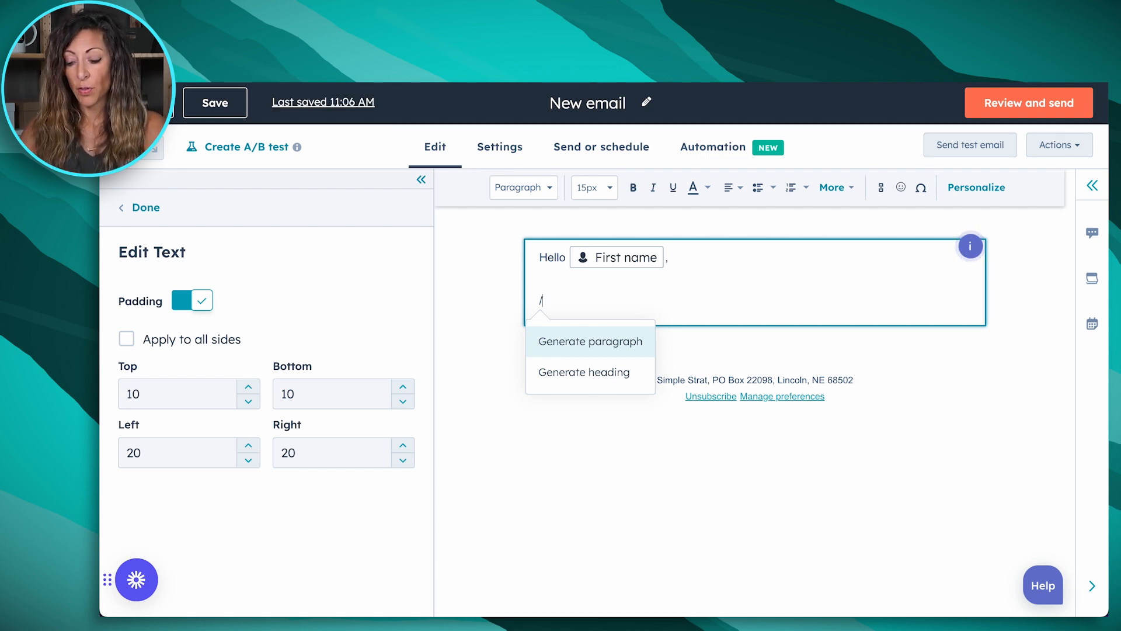
pyautogui.click(591, 340)
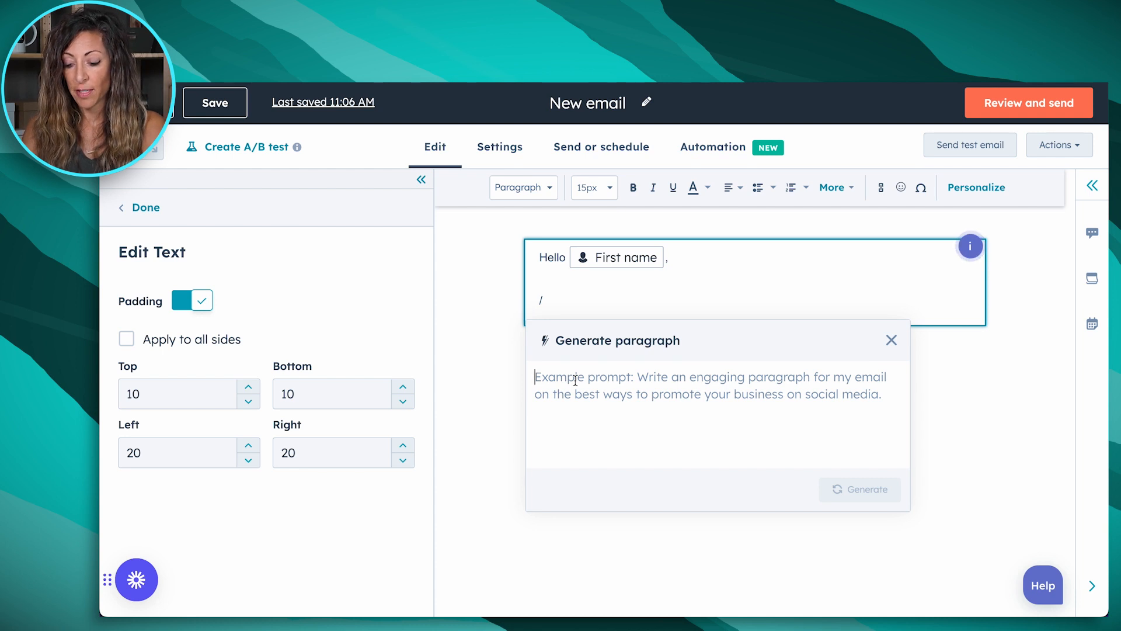
# Generate and insert a paragraph from the prompt "Write an engaging paragraph to invite a prospective customer to an upcoming webinar about lead nurturing."
pyautogui.write('Write an')
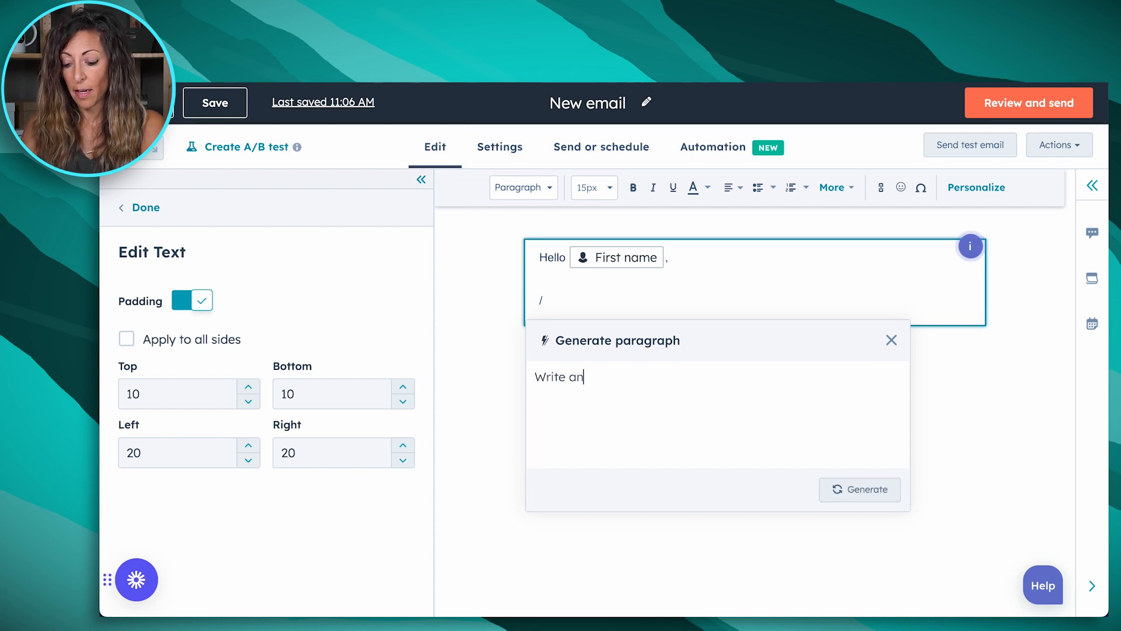
pyautogui.write(' engage ong paragraph about')
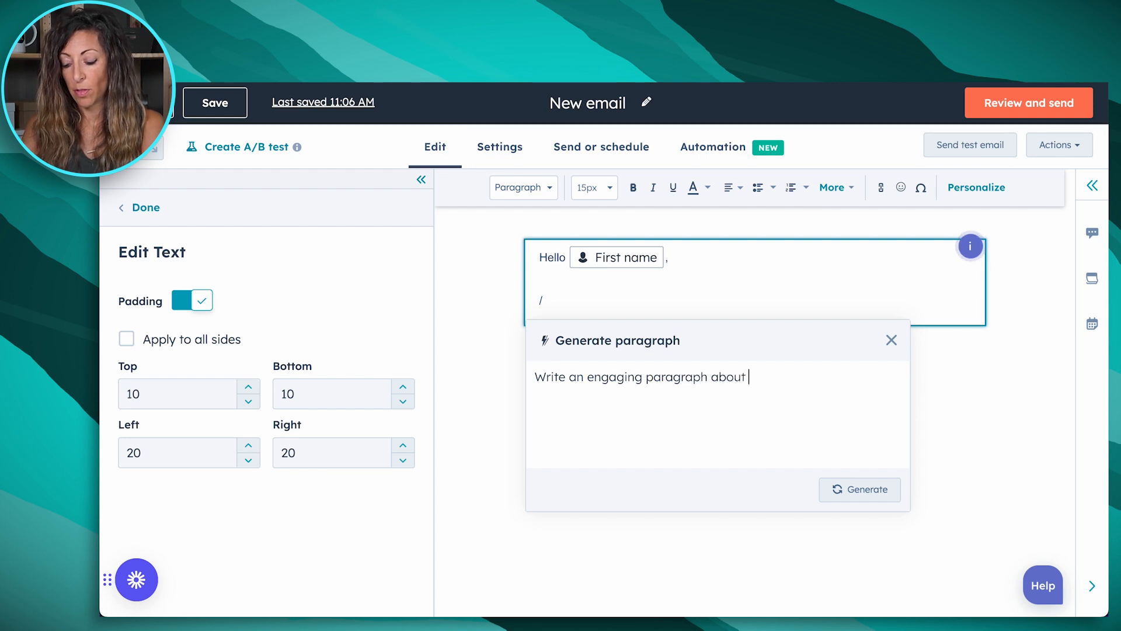
pyautogui.press('BackSpace')
pyautogui.press('BackSpace')
pyautogui.press('BackSpace')
pyautogui.press('BackSpace')
pyautogui.press('BackSpace')
pyautogui.write('to invite a prospective customer to an u')
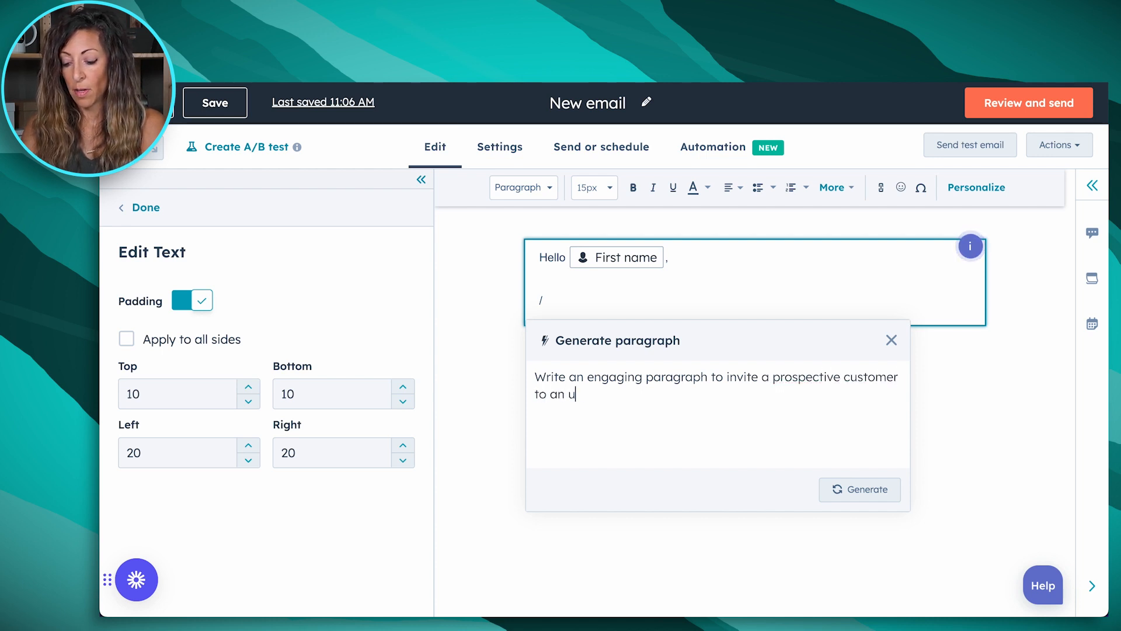
pyautogui.press('BackSpace')
pyautogui.press('BackSpace')
pyautogui.write('ming webinar areou')
pyautogui.press('BackSpace')
pyautogui.write('b')
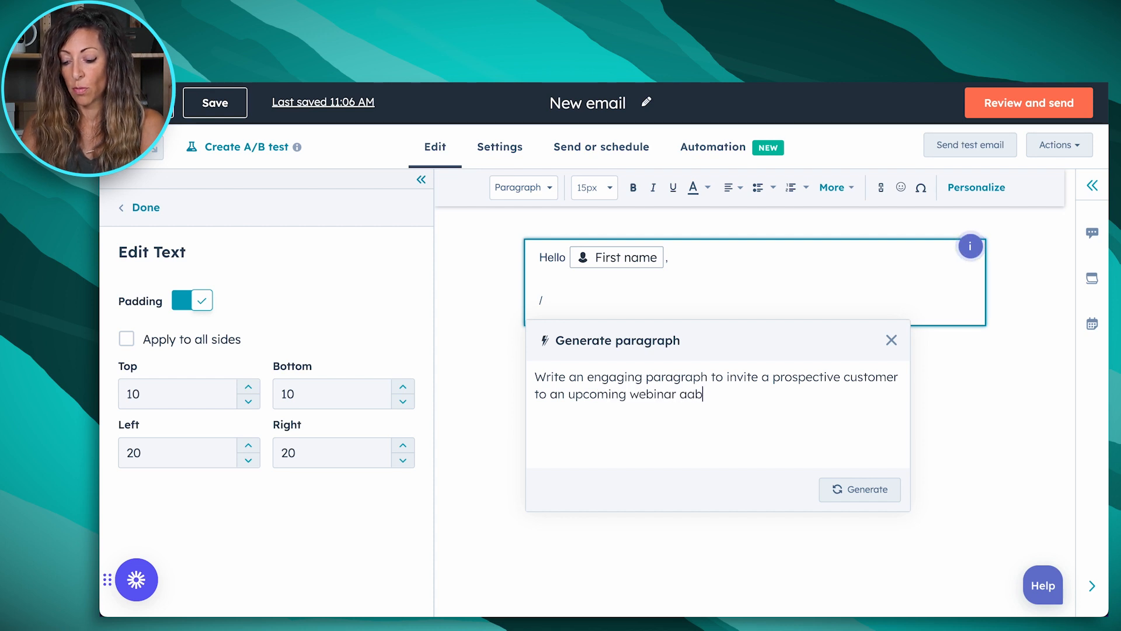
pyautogui.write('out lead ju')
pyautogui.press('BackSpace')
pyautogui.press('BackSpace')
pyautogui.write('nurturing.')
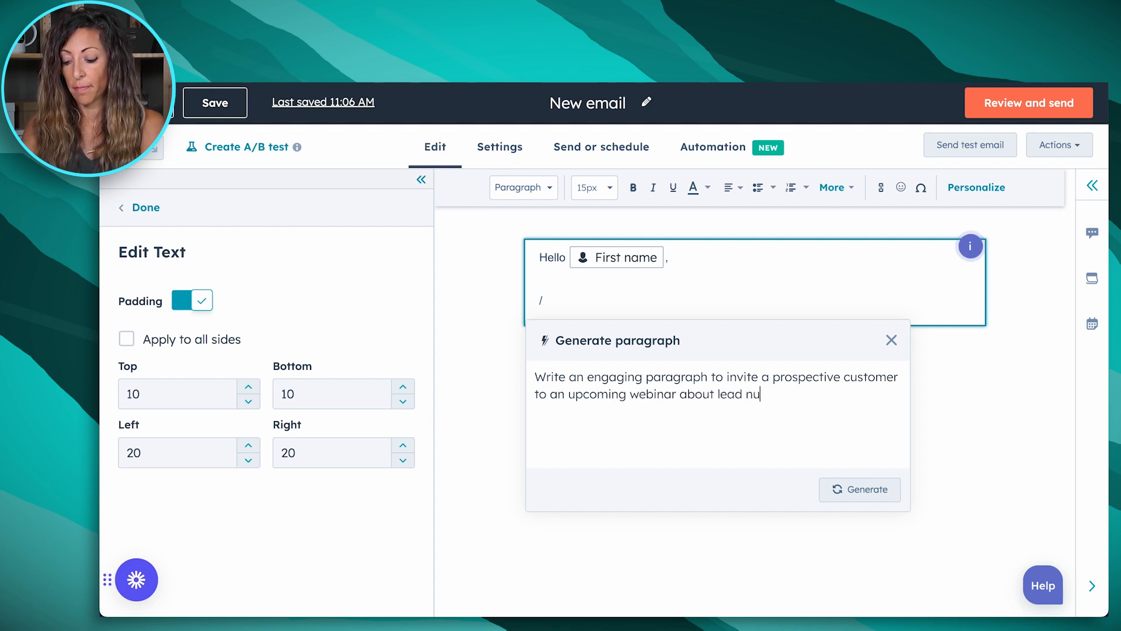
pyautogui.click(871, 493)
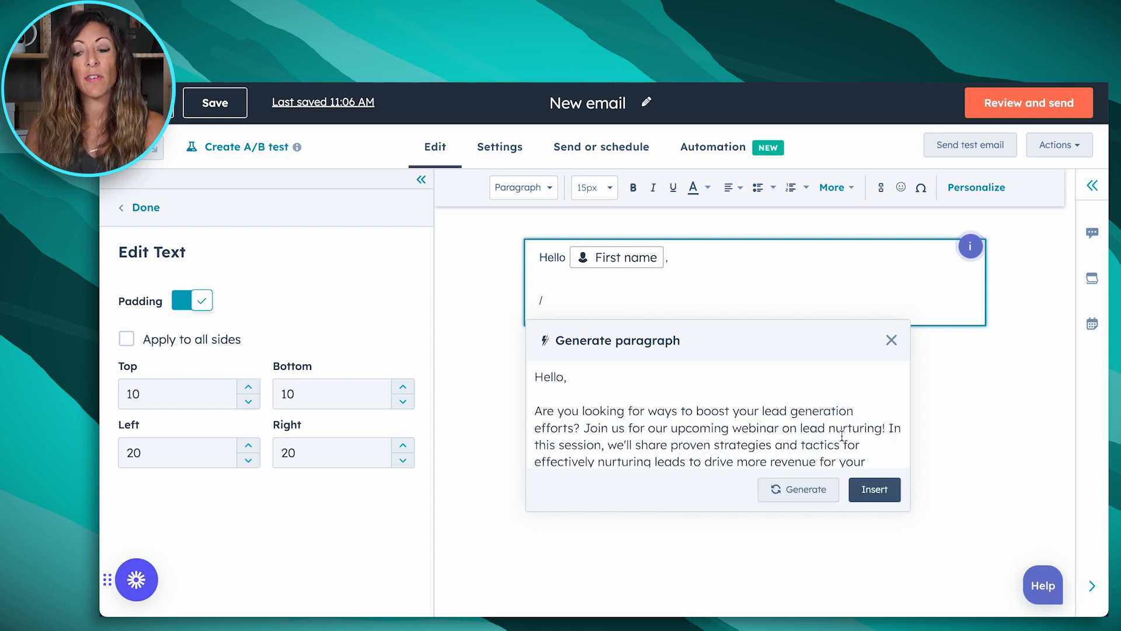
pyautogui.click(871, 489)
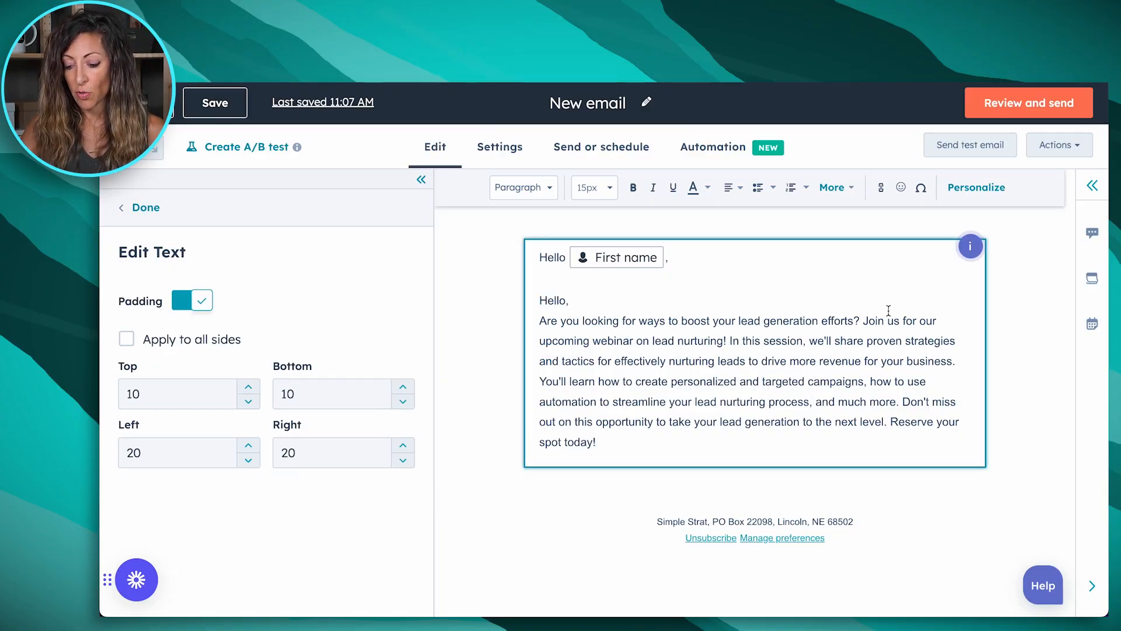
# Separate the email text with blank lines before "Join us for our upcoming webinar" and before "In this session"
pyautogui.press('Return')
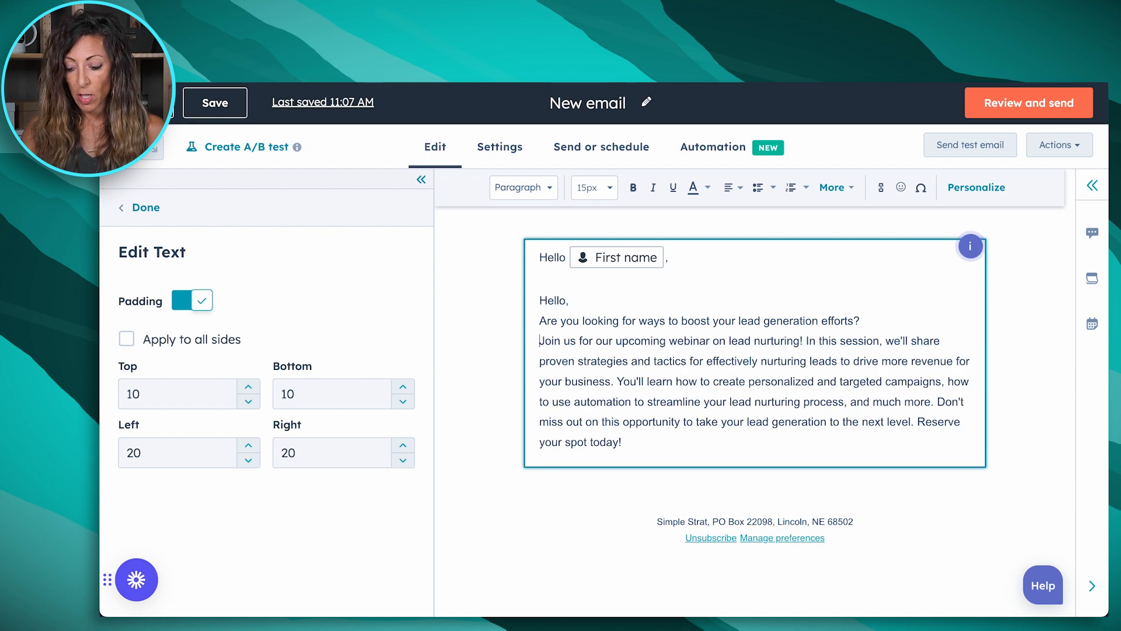
pyautogui.press('Return')
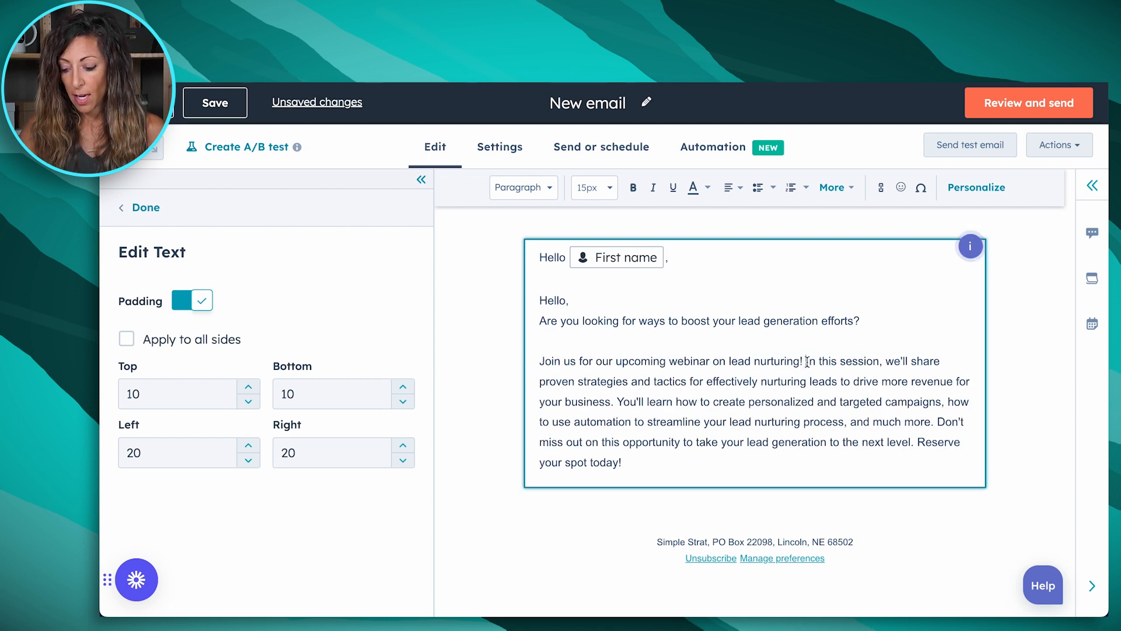
pyautogui.press('Return')
pyautogui.press('Return')
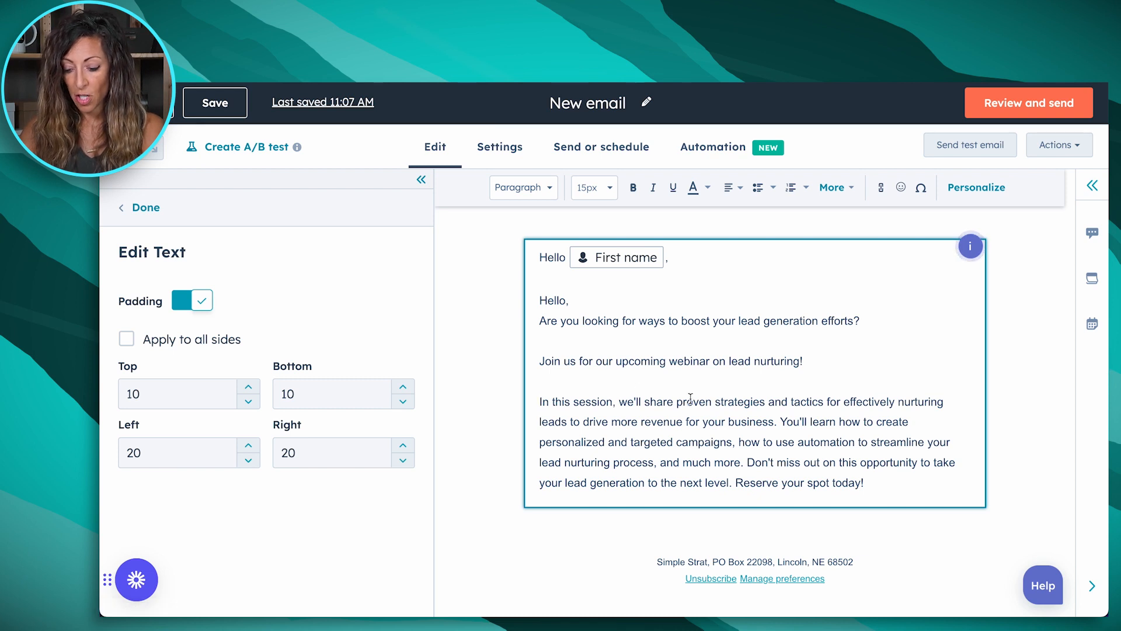
# End "In this session, we'll share" with a colon and turn the text following it into a bulleted list
pyautogui.click(673, 402)
pyautogui.write(':')
pyautogui.press('Return')
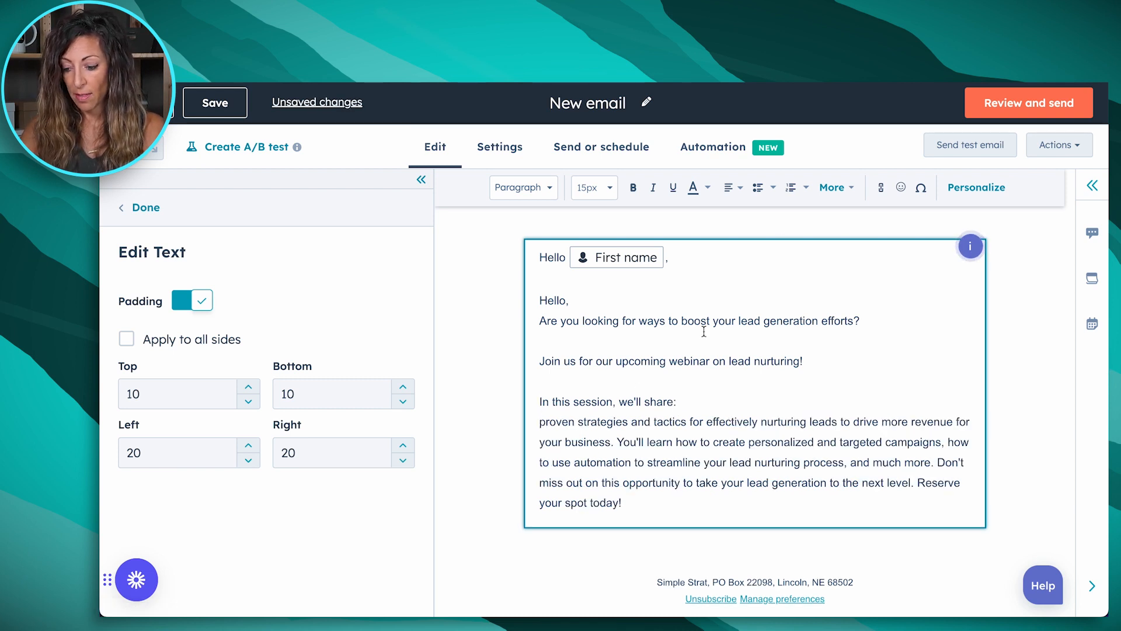
pyautogui.click(758, 187)
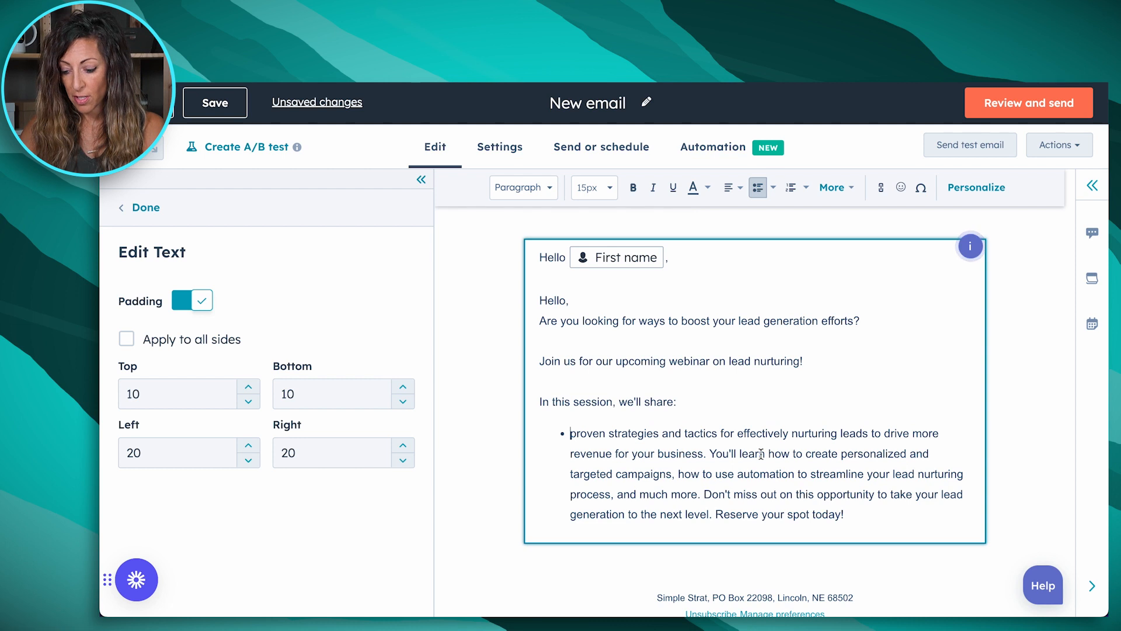
# Split the bullet into four, starting new ones at "how to create", "how to use automation" and "and much more", removing "You'll learn" and trailing commas
pyautogui.click(710, 454)
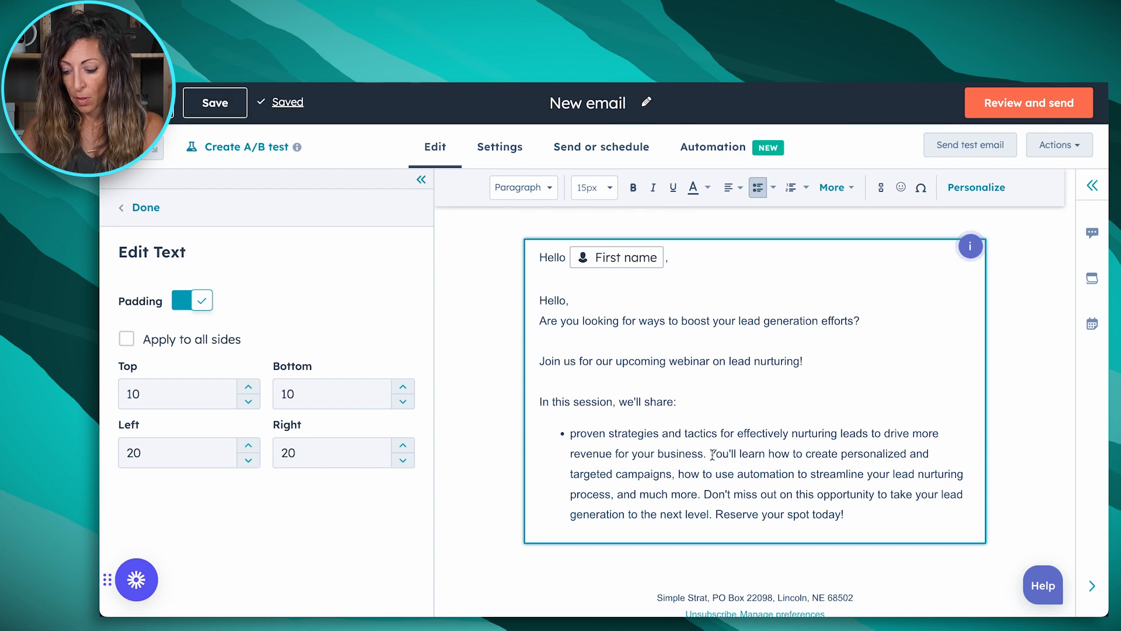
pyautogui.press('Return')
pyautogui.keyDown('shift'); pyautogui.click(628, 478); pyautogui.keyUp('shift')
pyautogui.press('BackSpace')
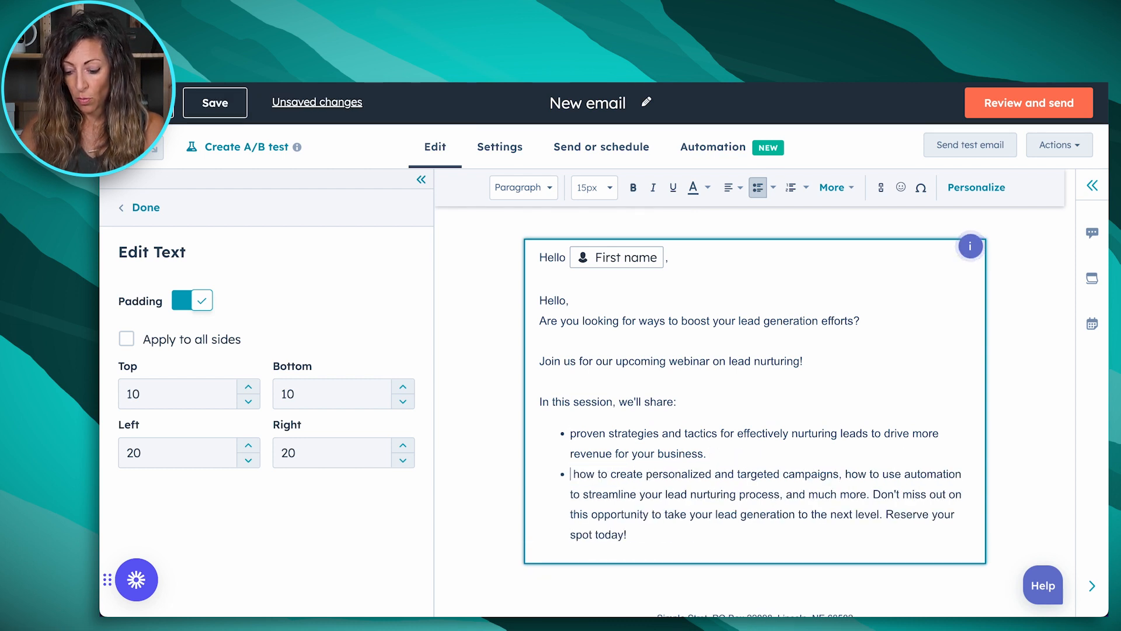
pyautogui.click(841, 475)
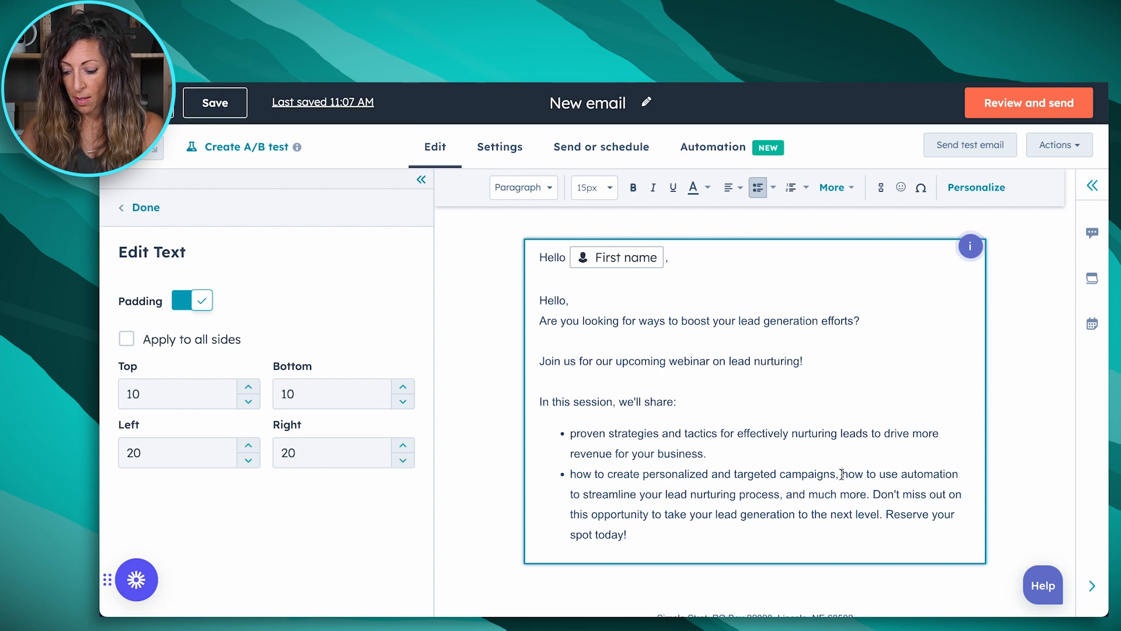
pyautogui.press('Return')
pyautogui.scroll(-1, 648, 461)
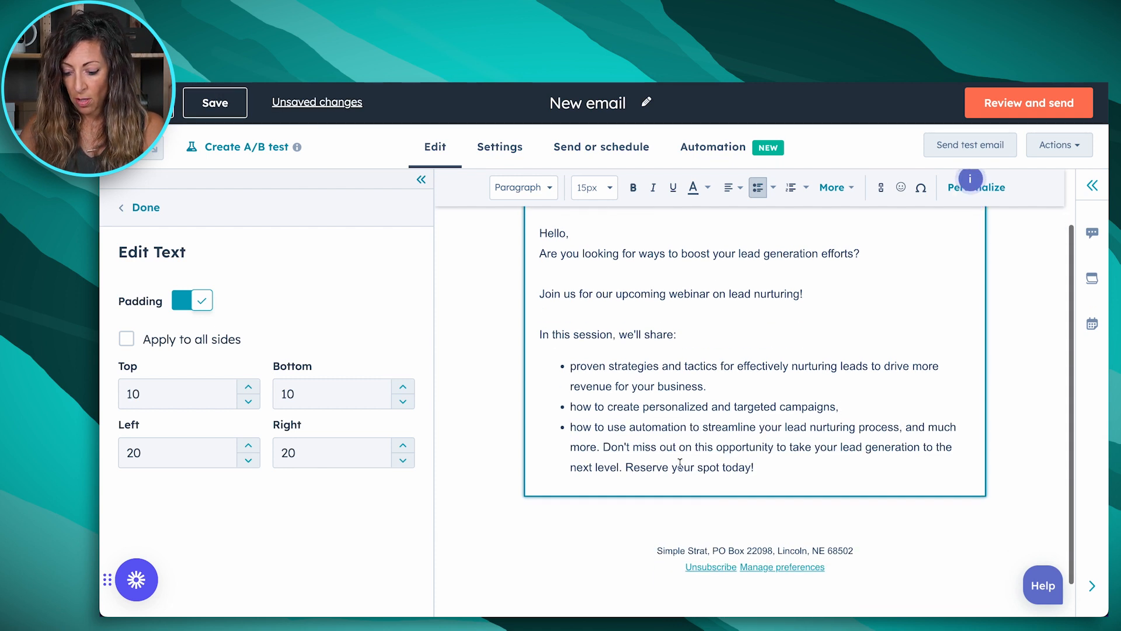
pyautogui.click(903, 428)
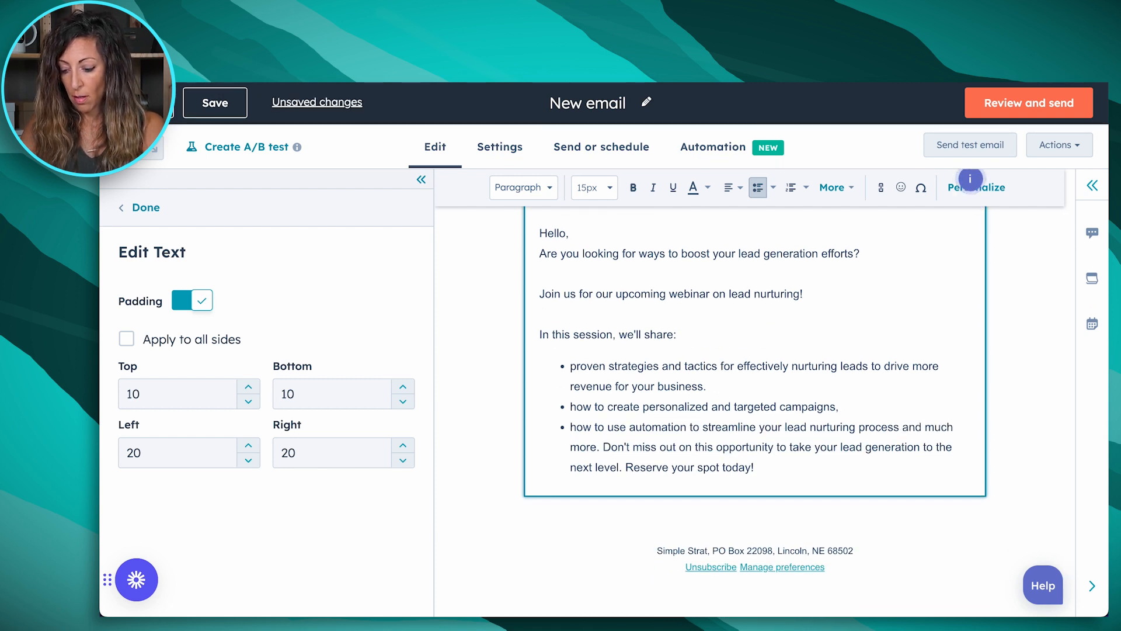
pyautogui.press('Return')
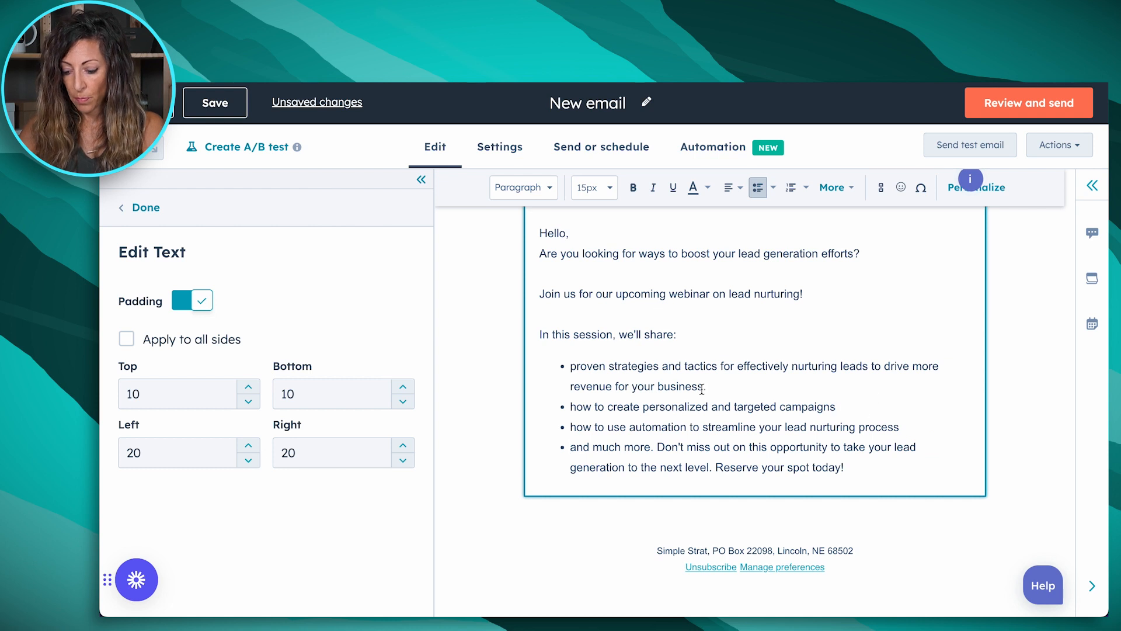
# Move the closing text starting "Don't miss out on this opportunity" out of the bulleted list into its own paragraph
pyautogui.click(657, 448)
pyautogui.hotkey('shift', 'Return')
pyautogui.press('Return')
pyautogui.press('Return')
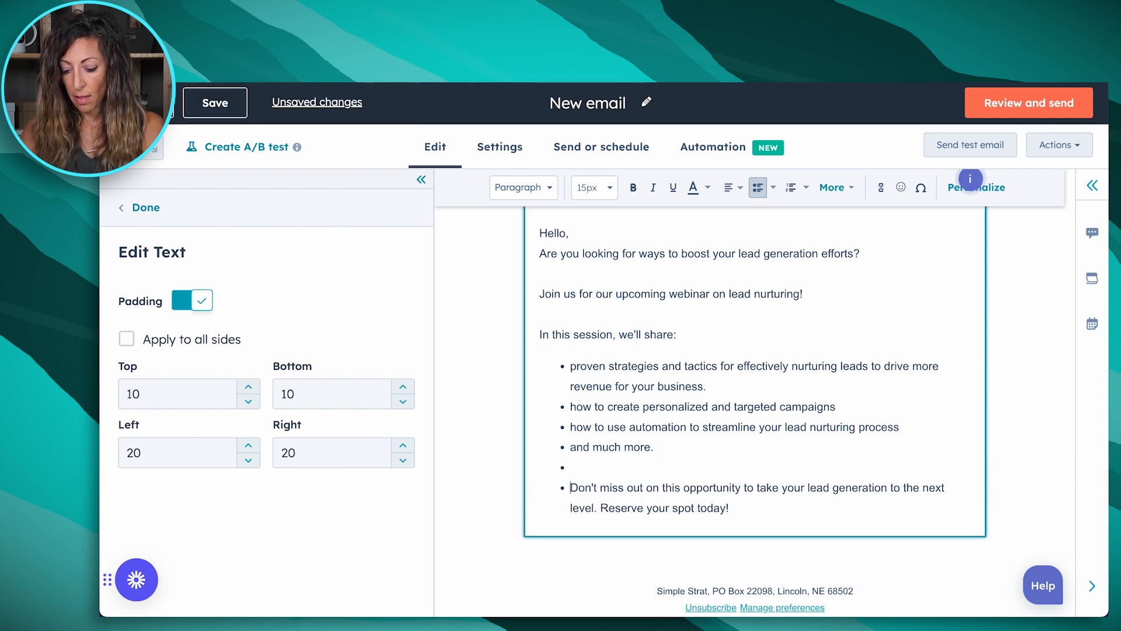
pyautogui.click(759, 189)
pyautogui.click(581, 471)
pyautogui.press('BackSpace')
pyautogui.press('BackSpace')
pyautogui.press('BackSpace')
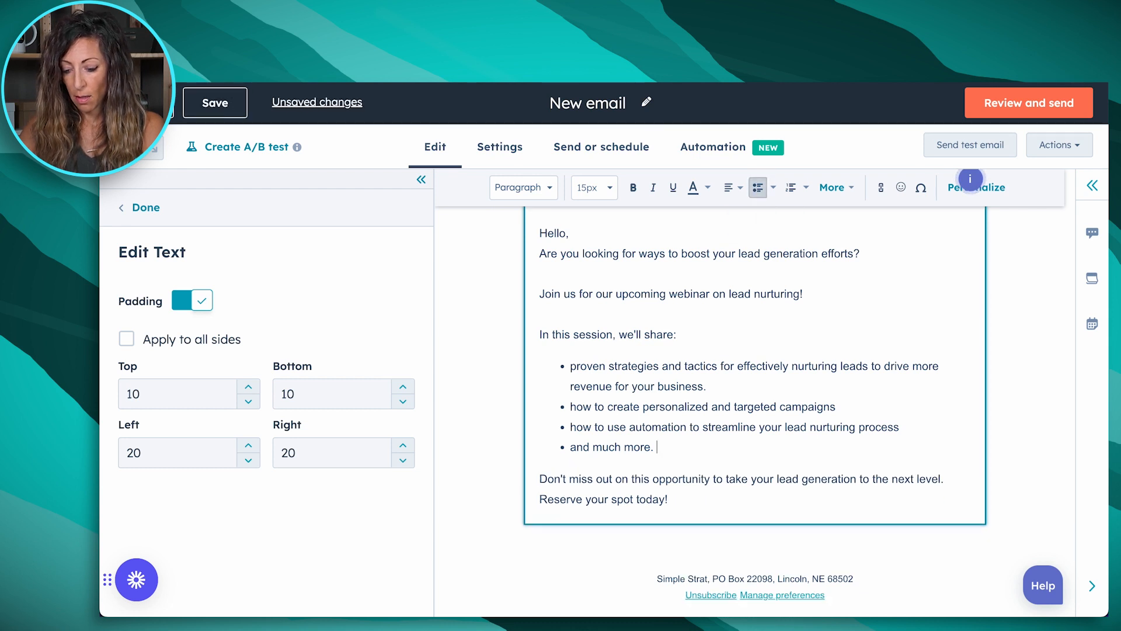
# Capitalize the first letter of all four bullets and end the last one as "And much more!"
pyautogui.scroll(1, 671, 462)
pyautogui.click(575, 400)
pyautogui.press('BackSpace')
pyautogui.write('P')
pyautogui.click(575, 442)
pyautogui.press('BackSpace')
pyautogui.write('H')
pyautogui.click(576, 462)
pyautogui.press('BackSpace')
pyautogui.write('H')
pyautogui.click(576, 482)
pyautogui.press('BackSpace')
pyautogui.write('A')
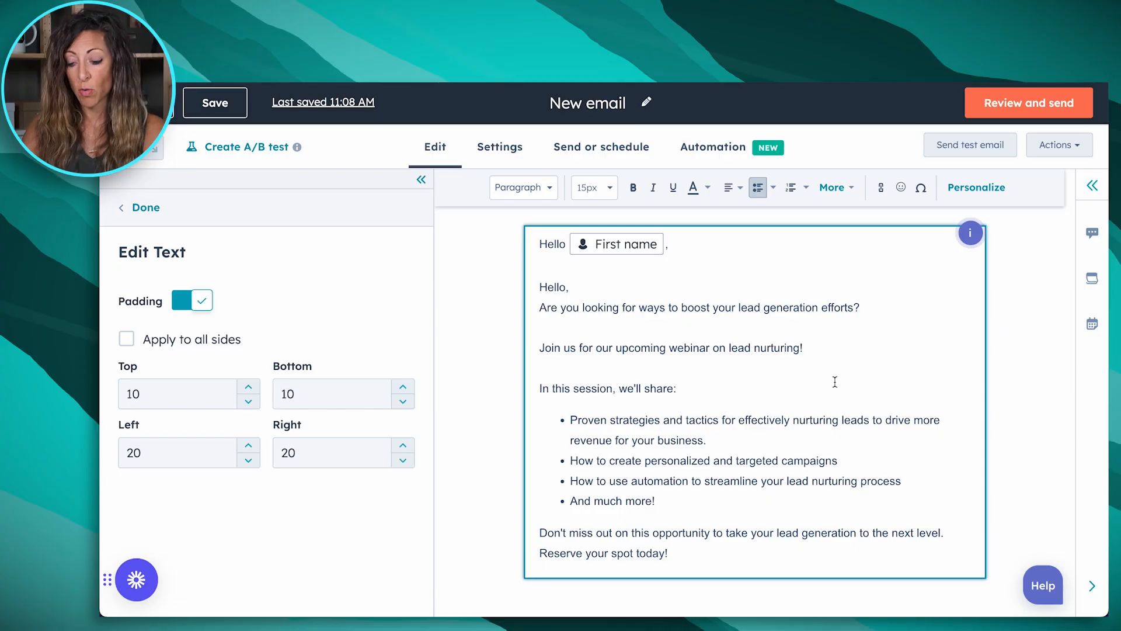
# Add the placeholder lines "Insert registration link here" and "Date" below the "Join us for our upcoming webinar" sentence
pyautogui.click(831, 353)
pyautogui.press('Return')
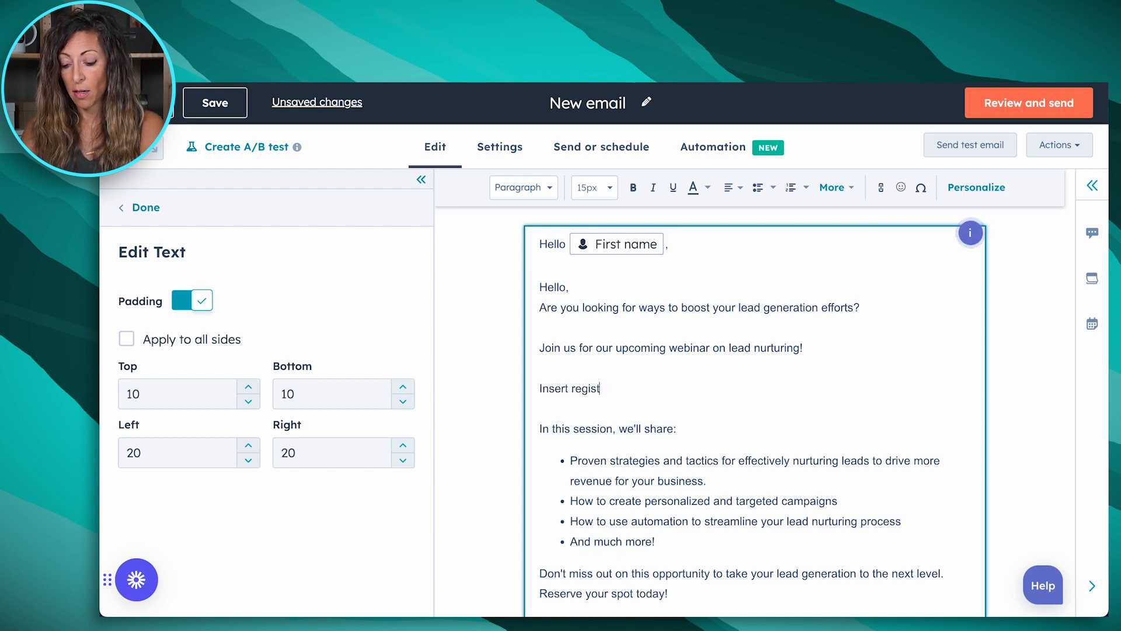
pyautogui.write('Insert registration link her')
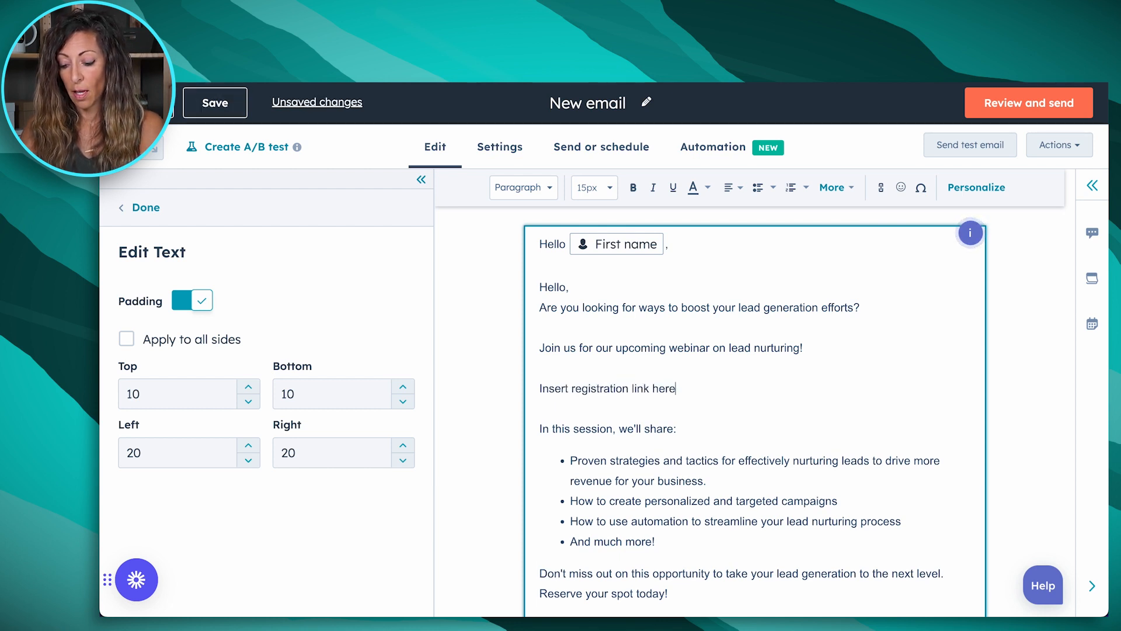
pyautogui.write('e')
pyautogui.press('Return')
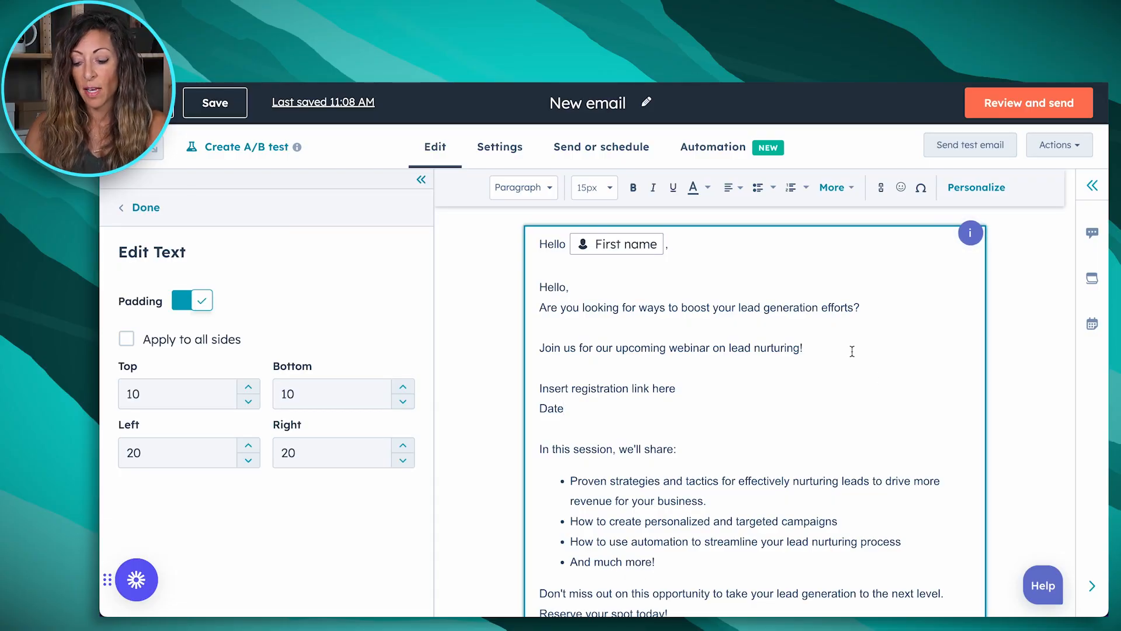
# Open the AI heading generator on a new line below the closing "Reserve your spot today!" paragraph
pyautogui.scroll(-5, 853, 351)
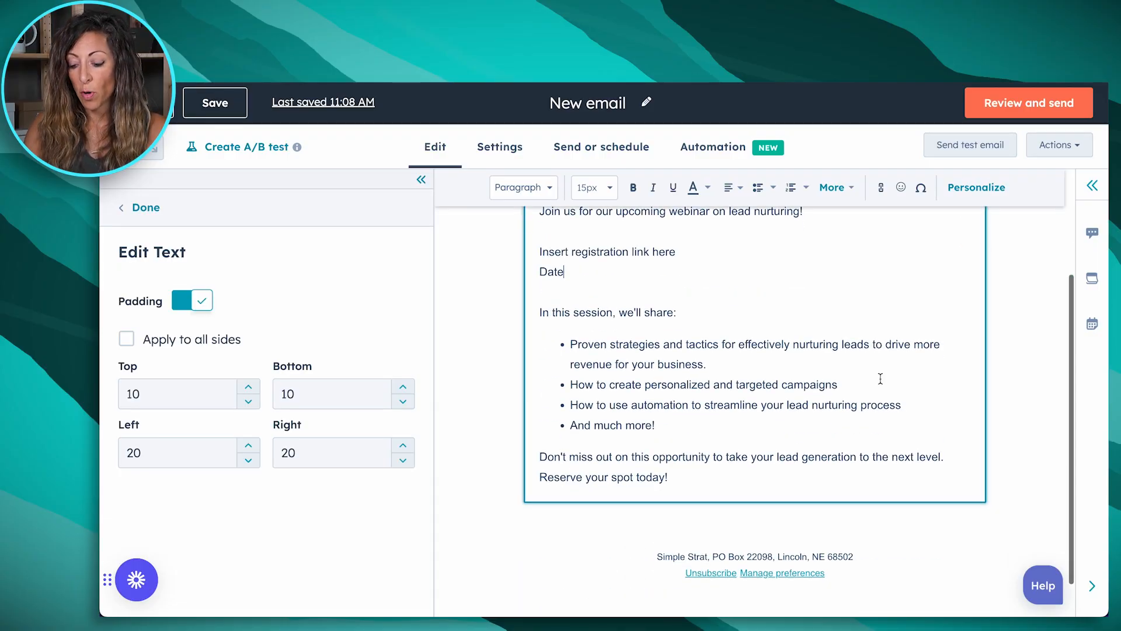
pyautogui.click(703, 430)
pyautogui.press('Return')
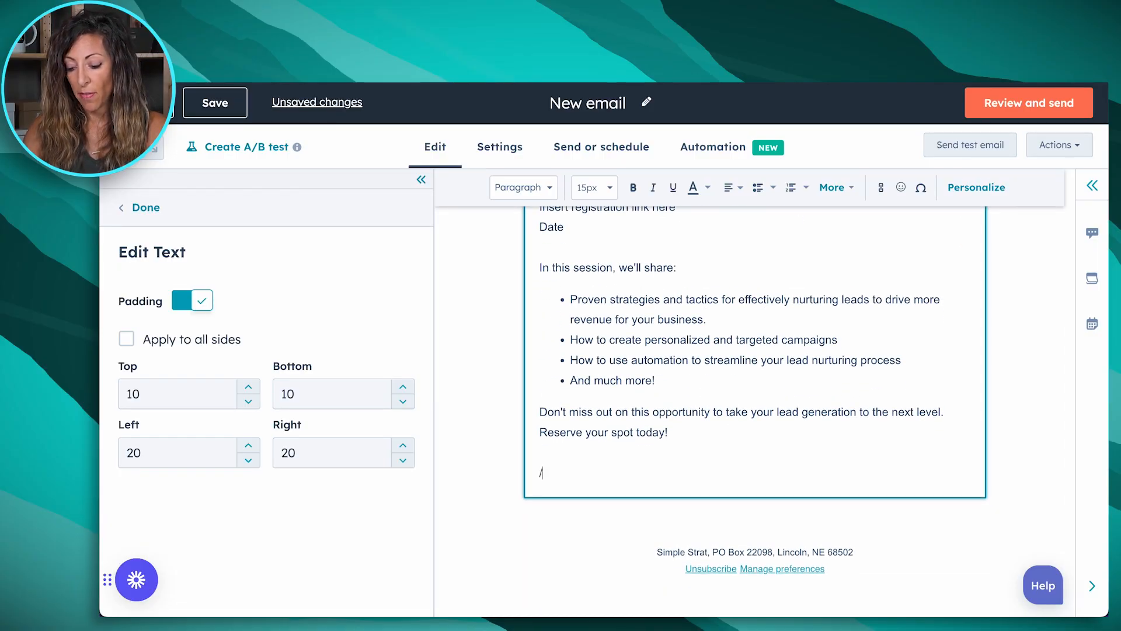
pyautogui.write('/')
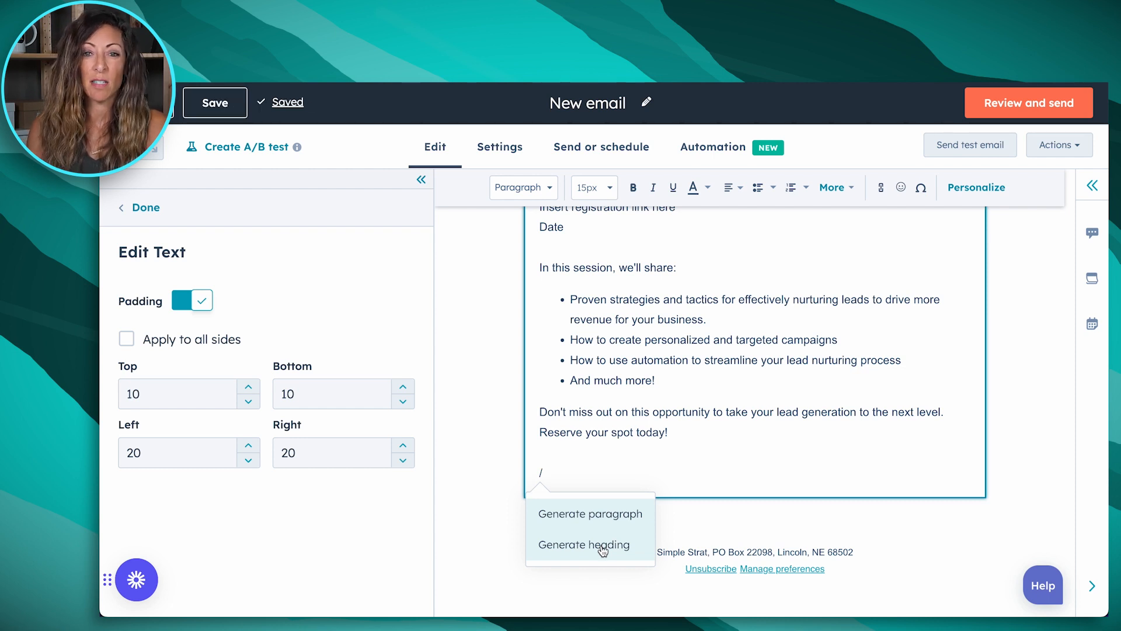
pyautogui.click(602, 551)
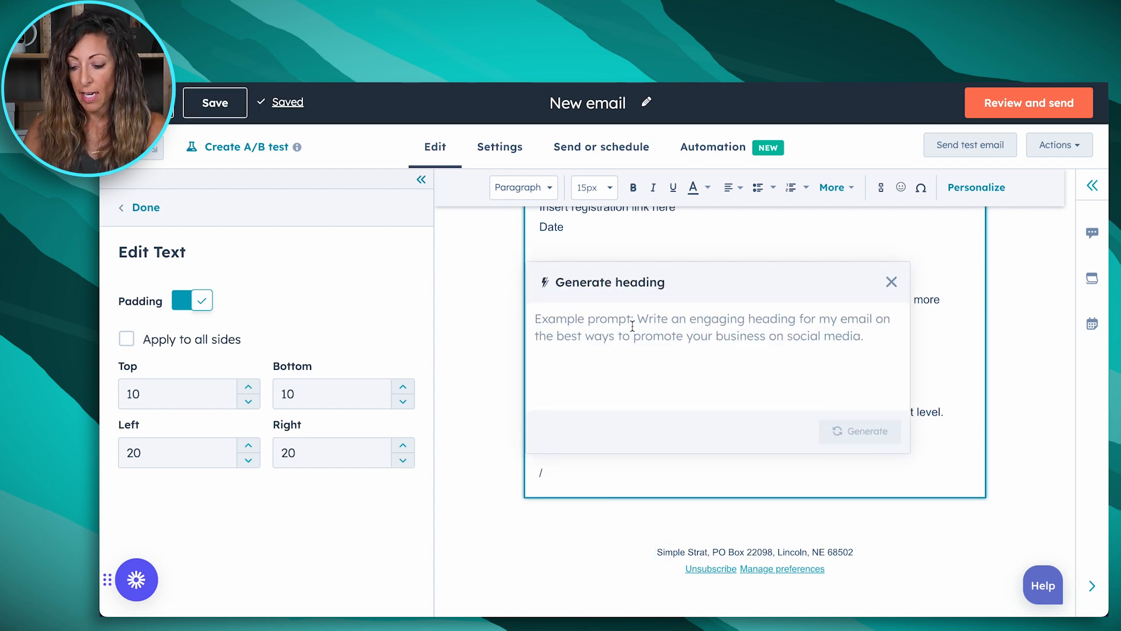
# Generate a heading from the prompt "Write an engaging headline that would get someone interested in registering for a lead nurturing webinar"
pyautogui.write('Write an g')
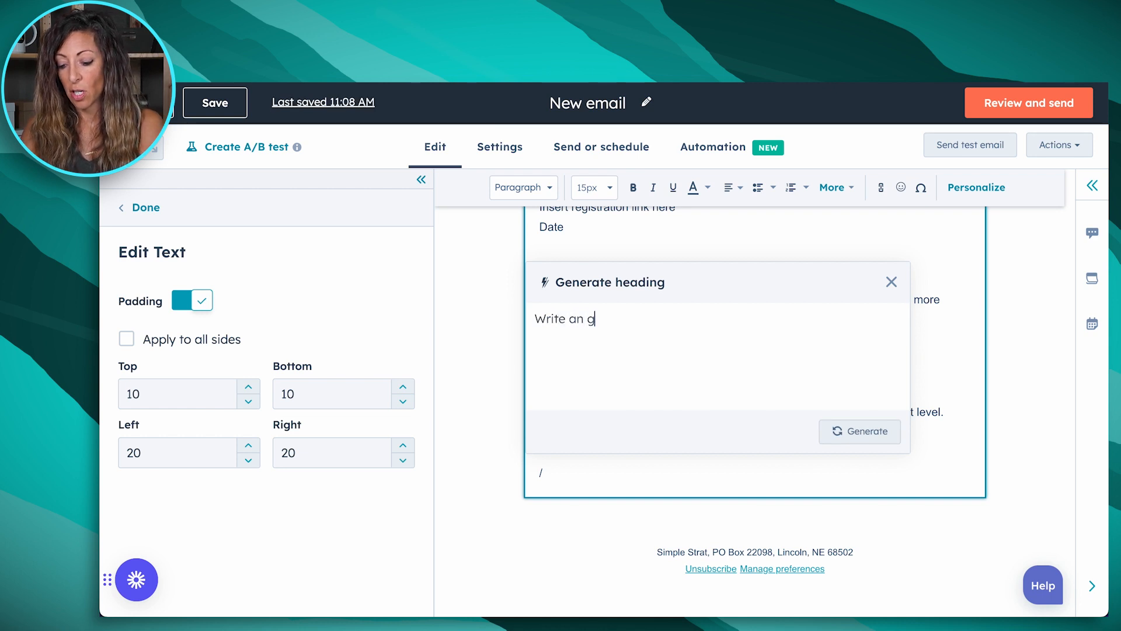
pyautogui.press('BackSpace')
pyautogui.write('engaging headli')
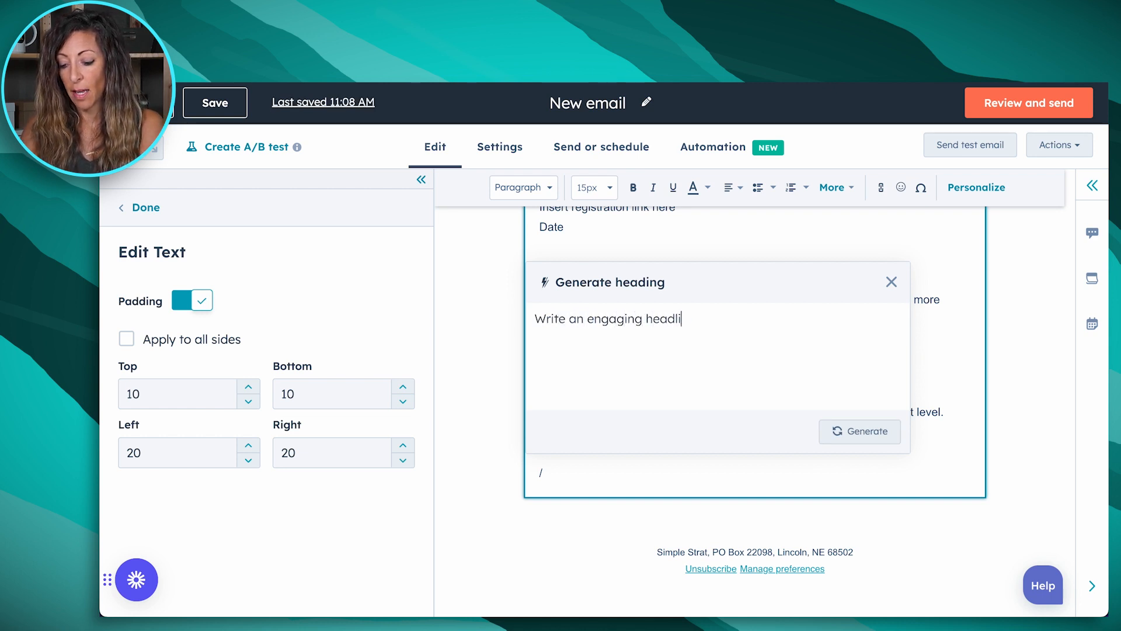
pyautogui.write('ne that would ')
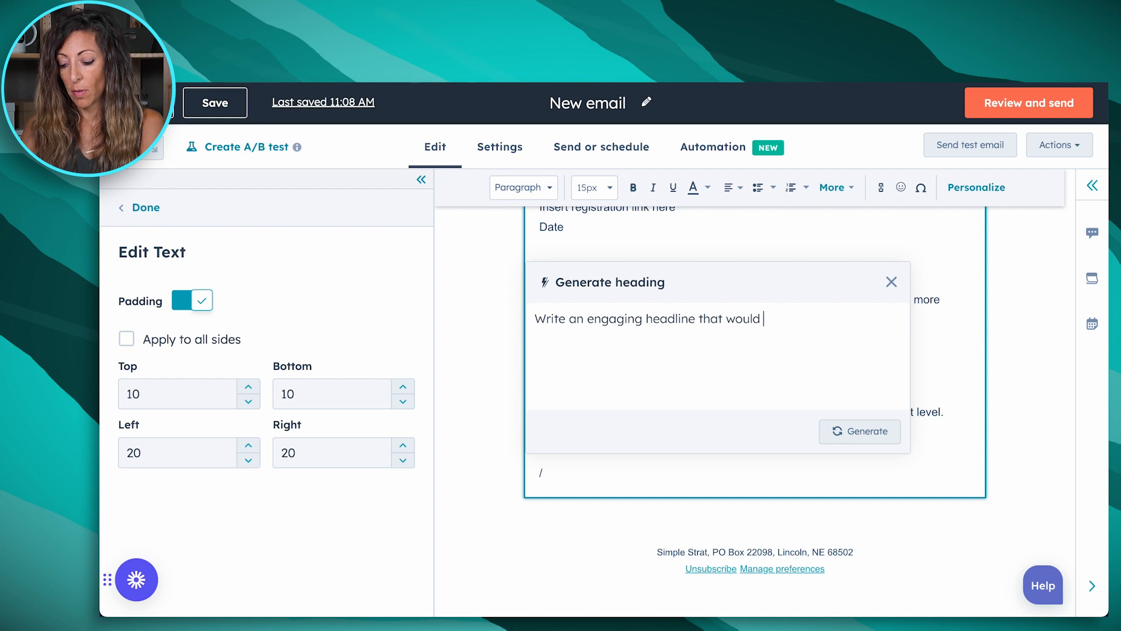
pyautogui.write('get someone interested in regis')
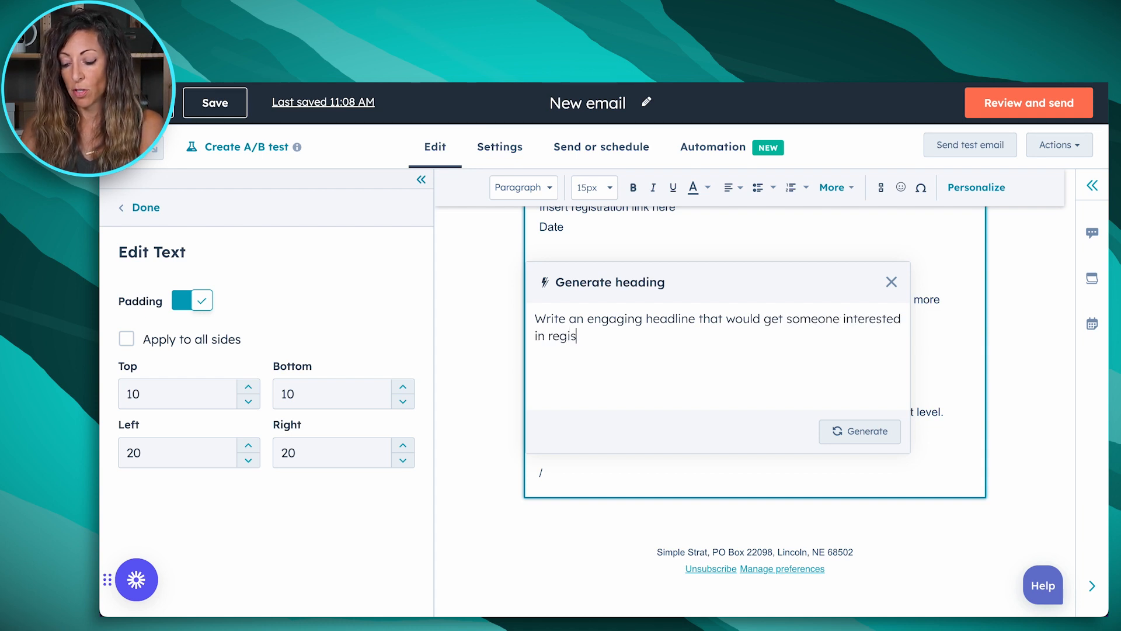
pyautogui.write('tering for a lead nurtr')
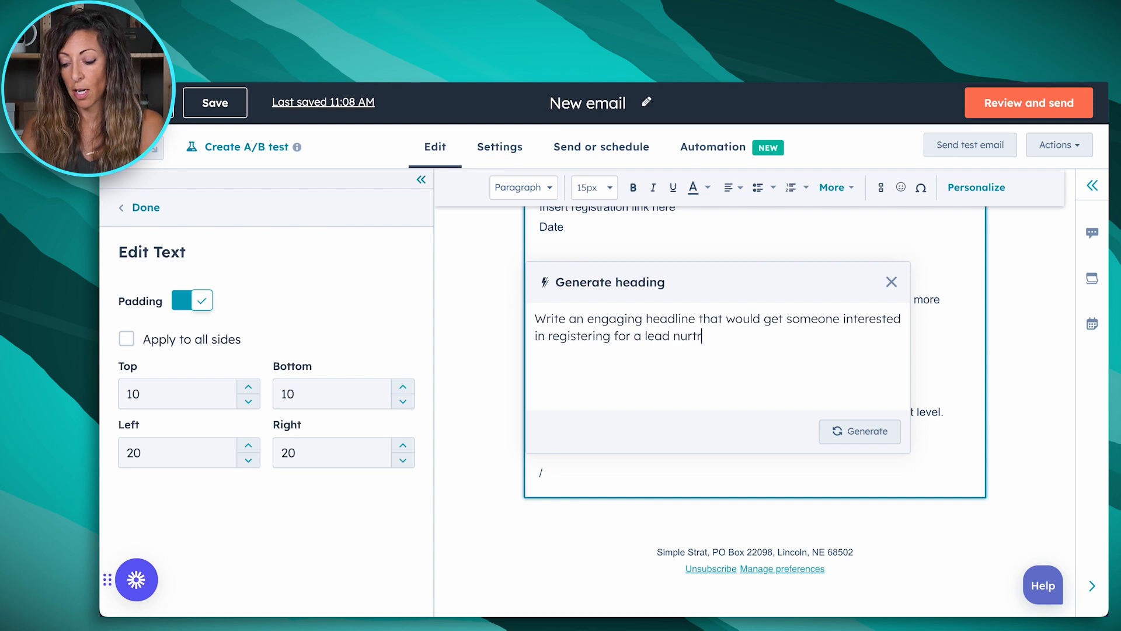
pyautogui.press('BackSpace')
pyautogui.write('uring webinar')
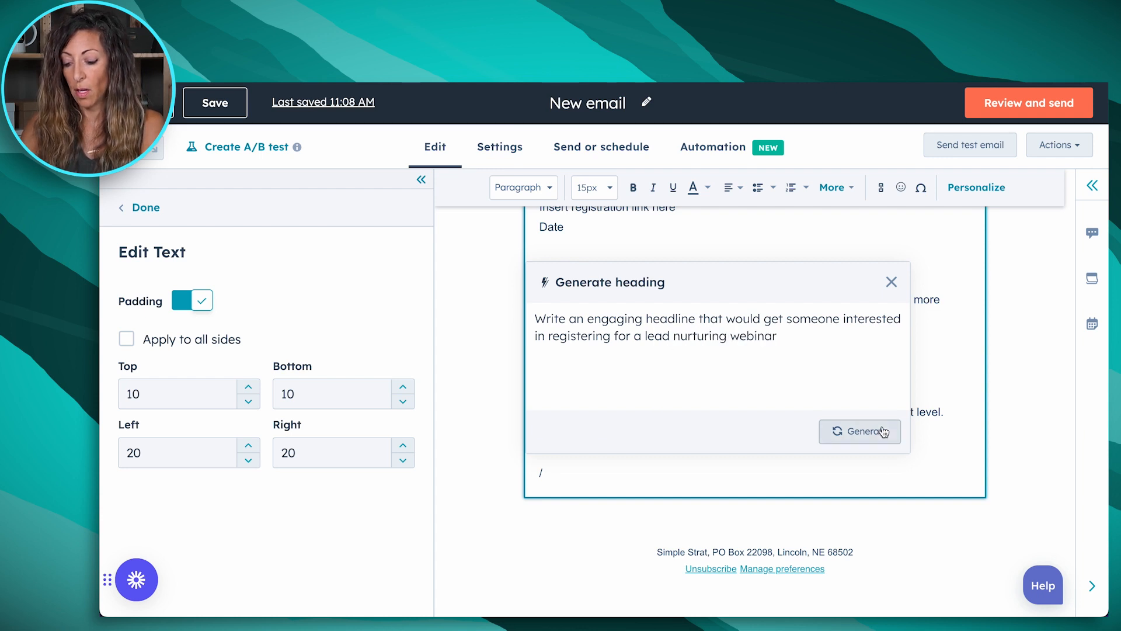
pyautogui.click(883, 431)
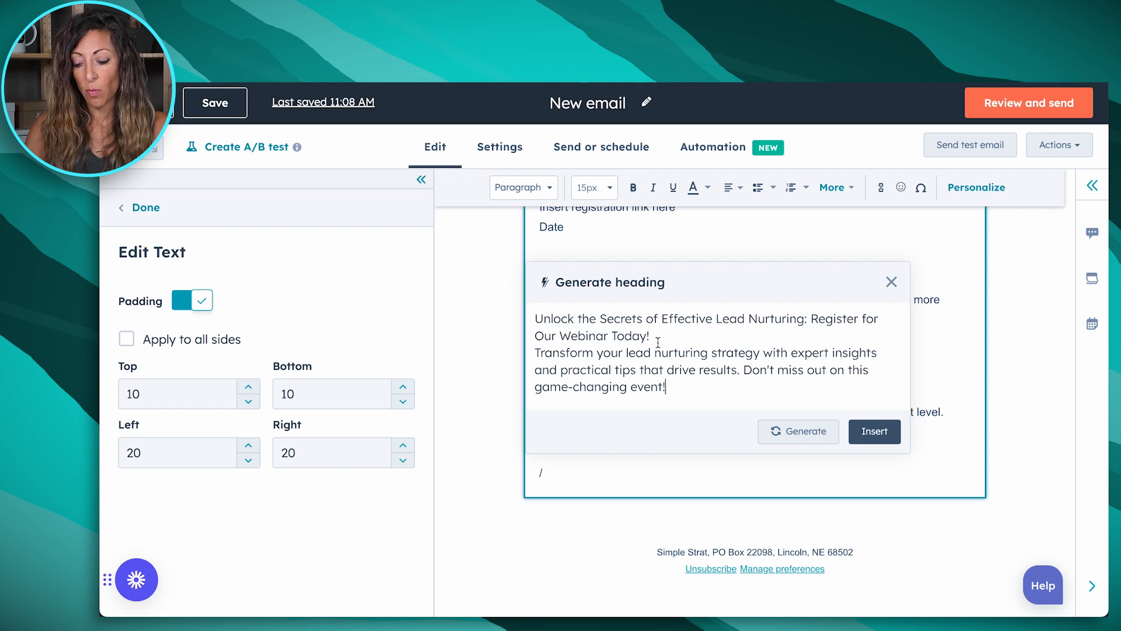
pyautogui.moveTo(537, 319); pyautogui.dragTo(803, 319)
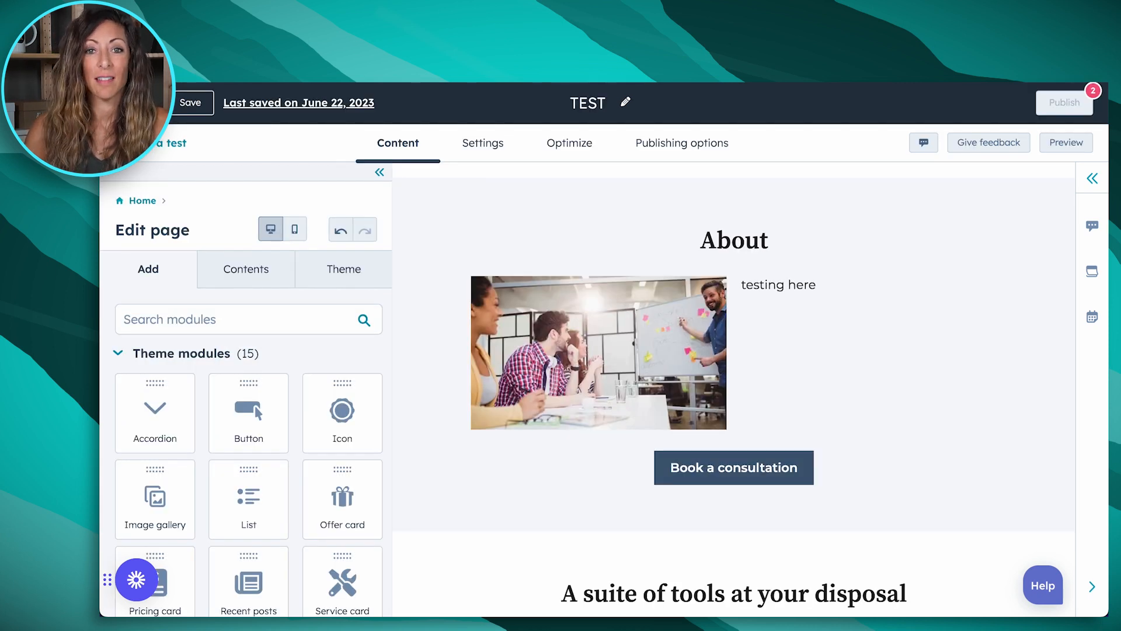
# Clear the "testing here" text from the rich text block beside the About image on the TEST page
pyautogui.click(771, 310)
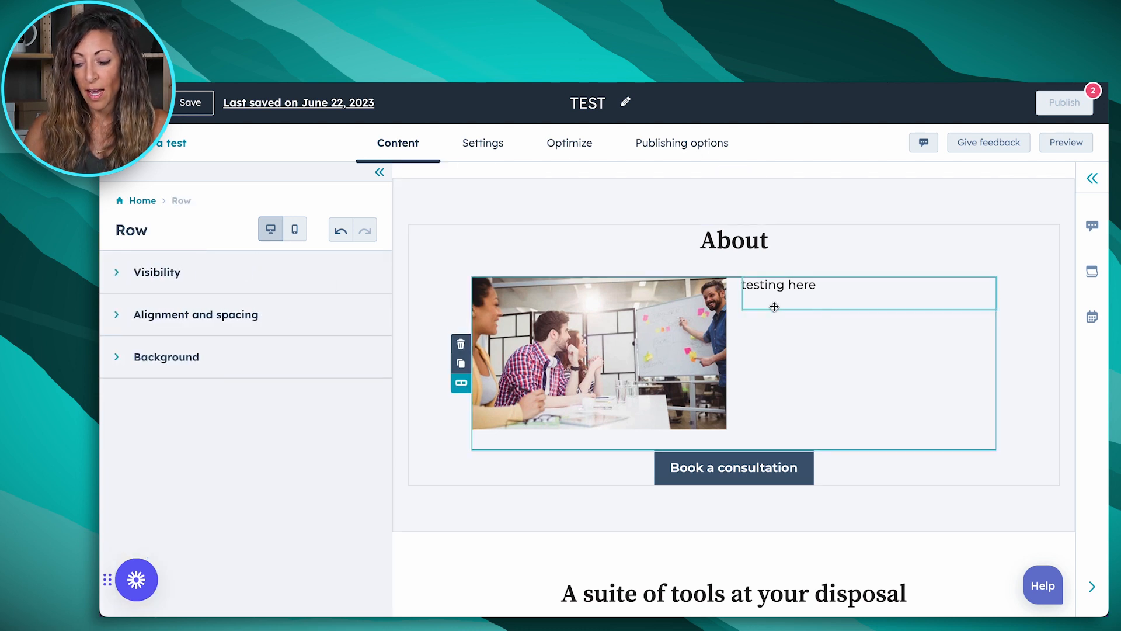
pyautogui.click(778, 293)
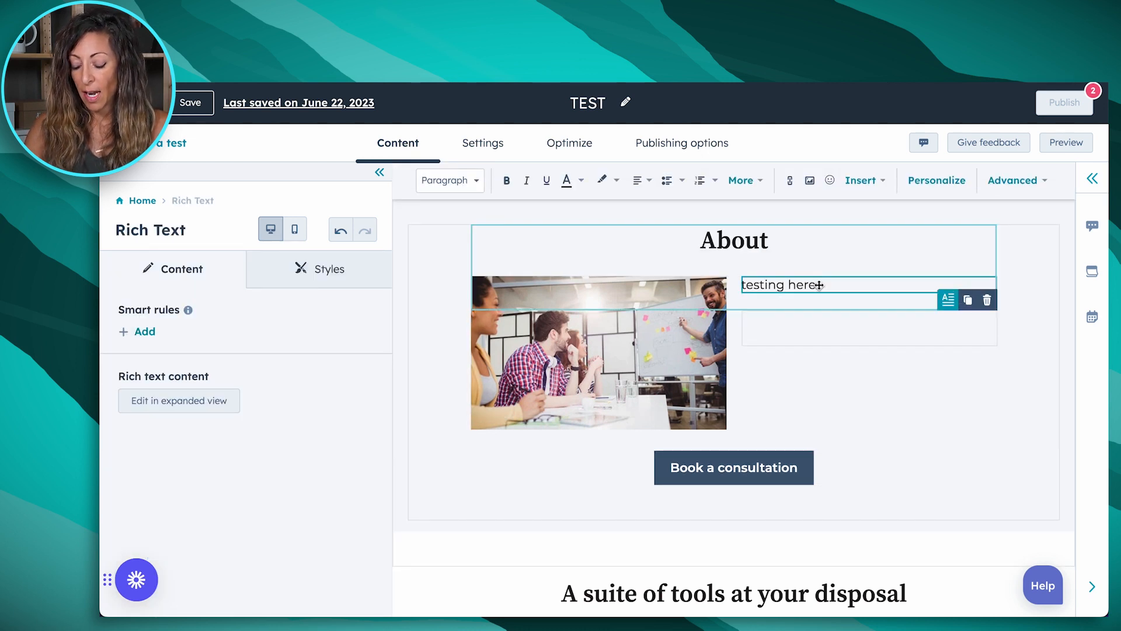
pyautogui.press('super+a')
pyautogui.click(813, 284)
pyautogui.doubleClick(814, 284)
pyautogui.press('BackSpace')
pyautogui.press('BackSpace')
pyautogui.press('BackSpace')
pyautogui.press('BackSpace')
pyautogui.press('BackSpace')
pyautogui.press('BackSpace')
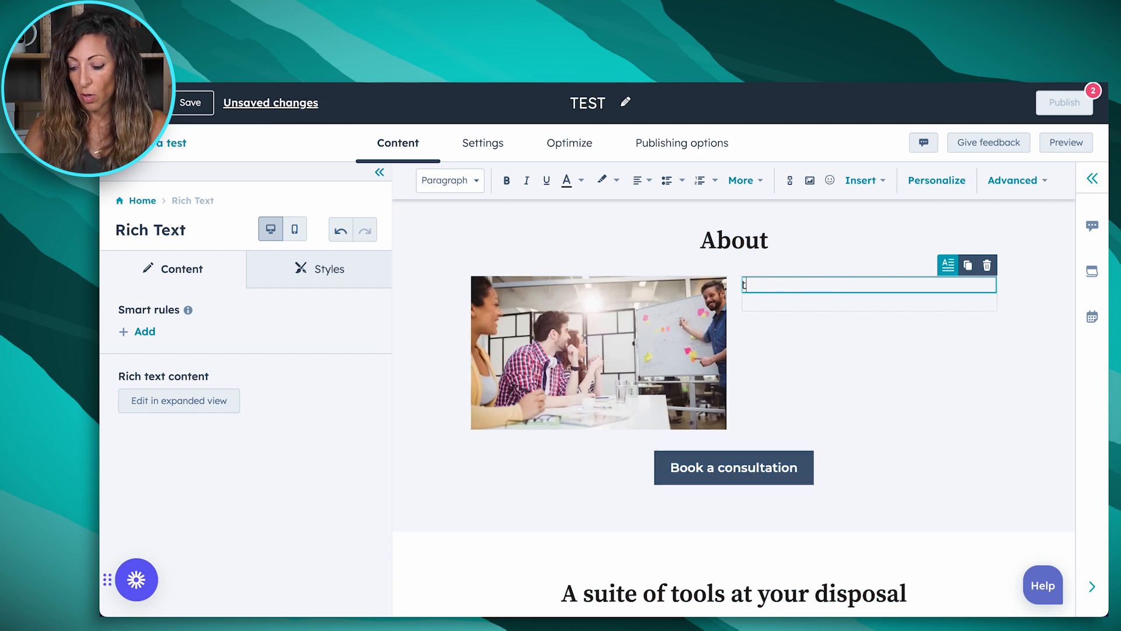
# In the emptied About text block, view the AI paragraph generator and close it, then open the subsection generator
pyautogui.write('/')
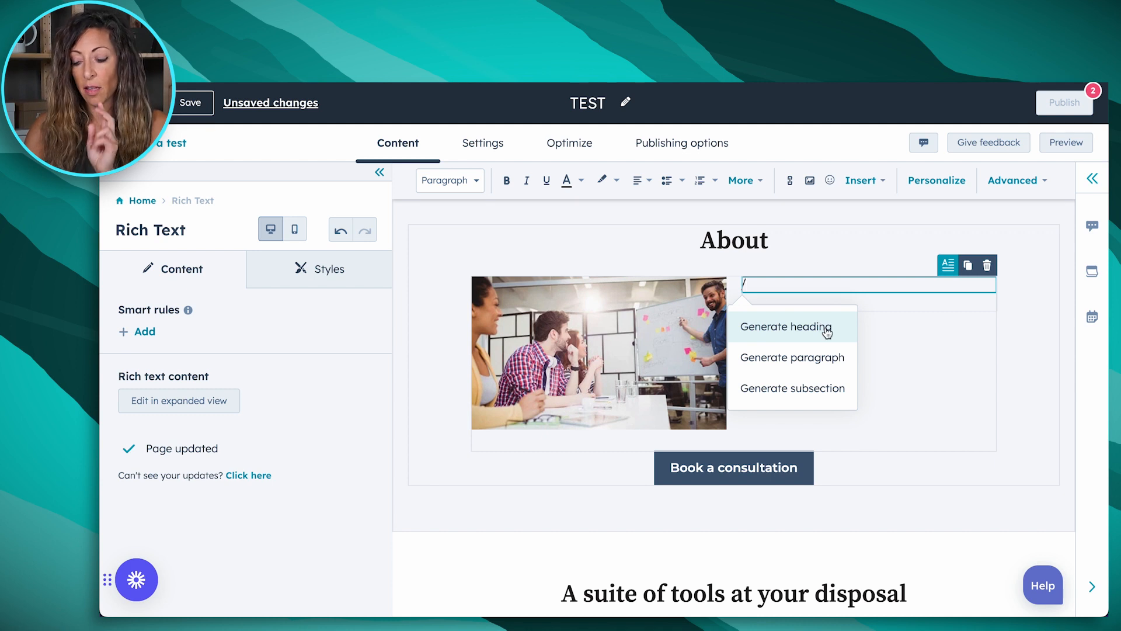
pyautogui.click(806, 361)
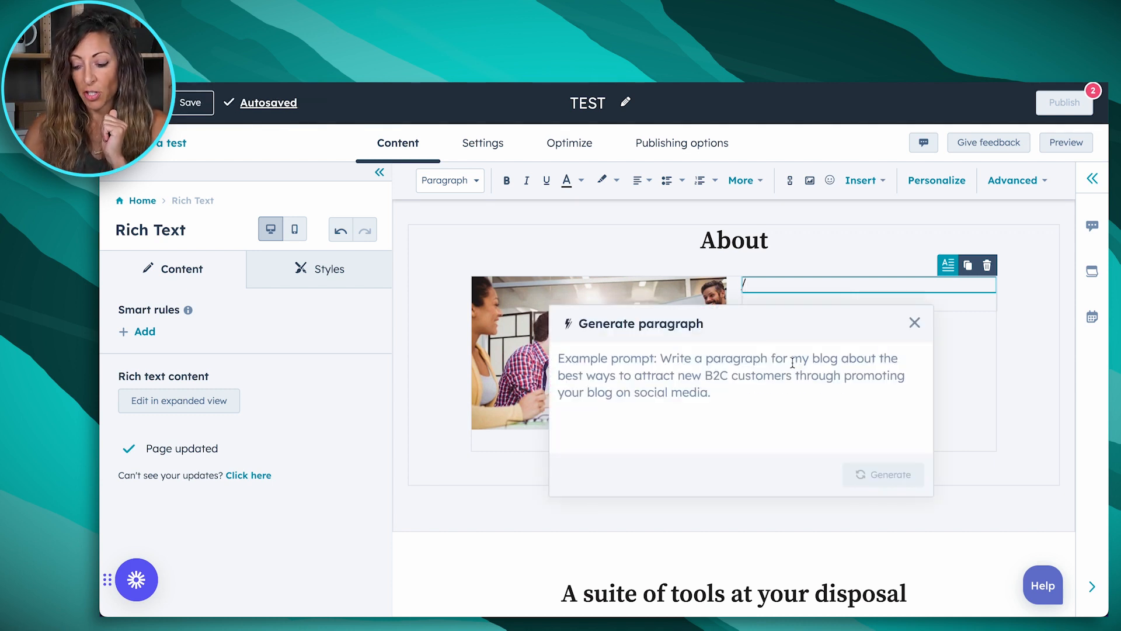
pyautogui.click(913, 323)
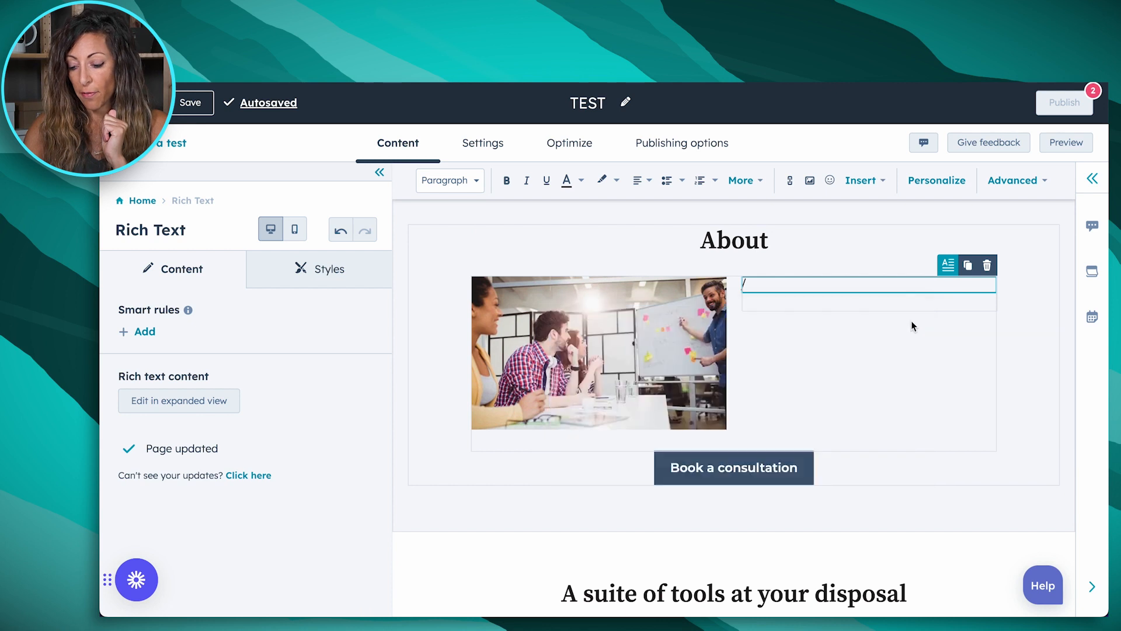
pyautogui.click(796, 280)
pyautogui.click(785, 388)
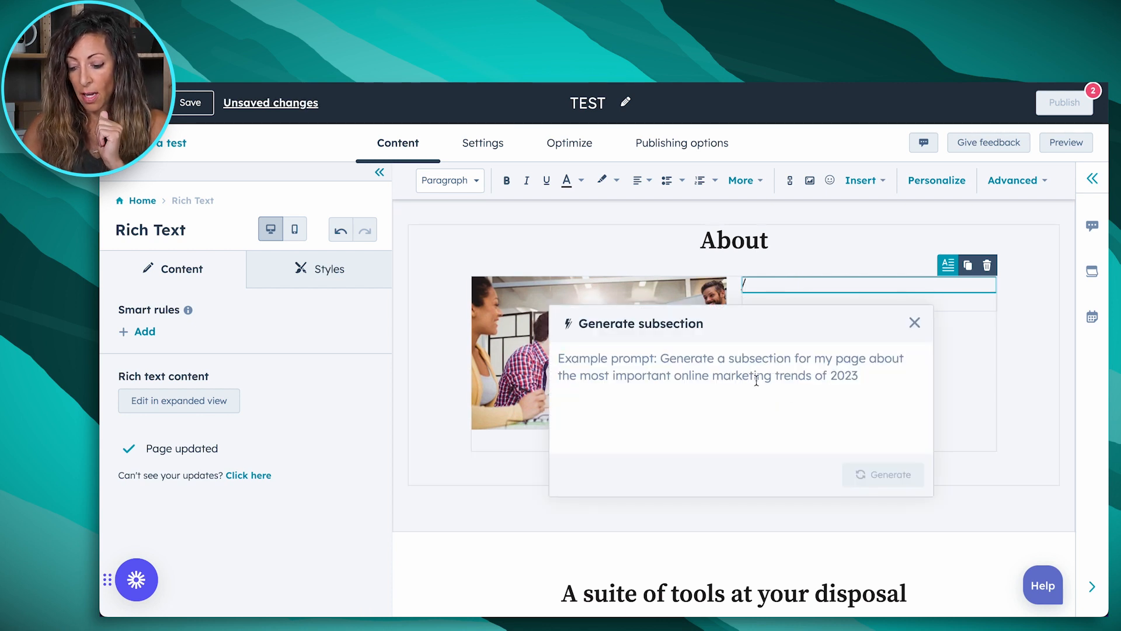